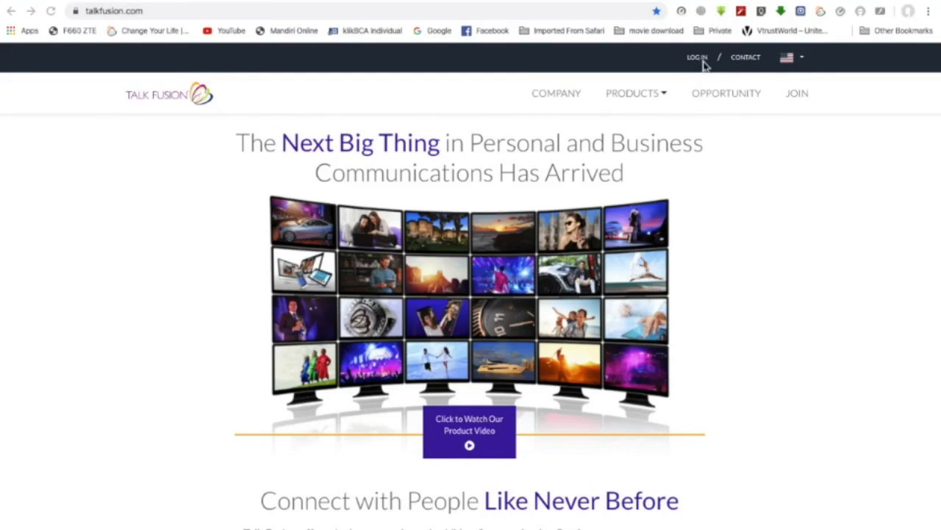
Log in to the Talk Fusion account with the member ID and password already filled in.
click(701, 58)
click(703, 63)
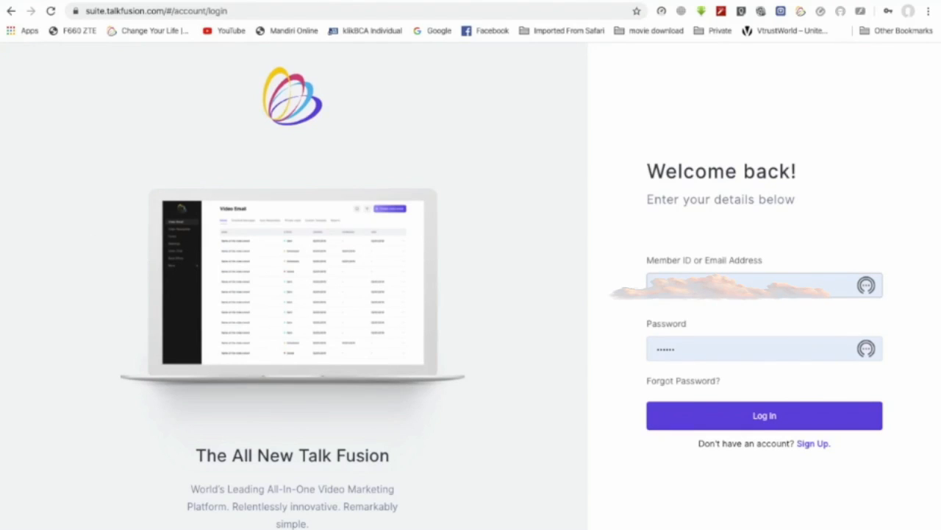
click(648, 293)
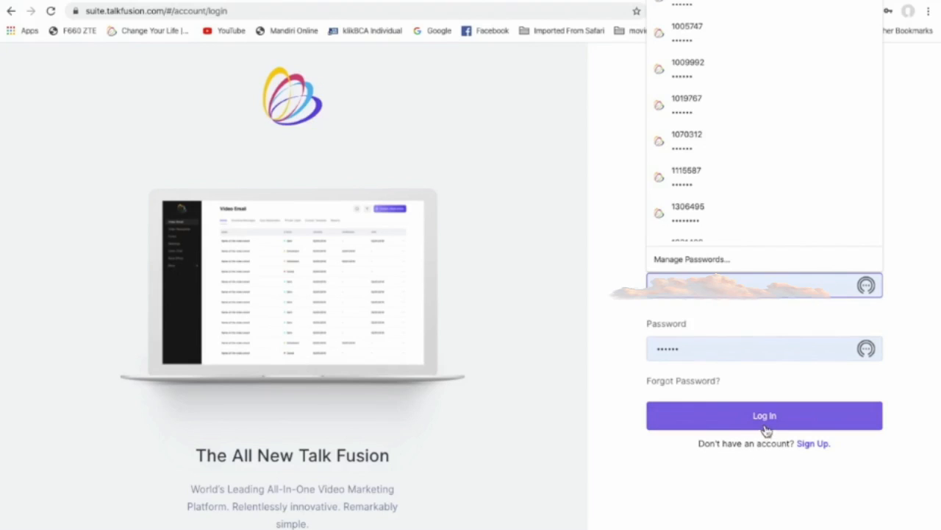
click(607, 391)
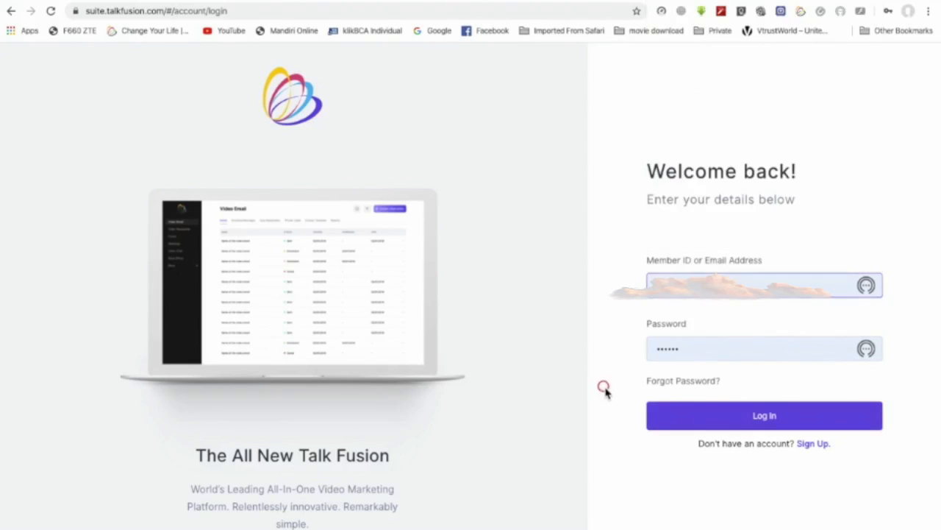
click(771, 417)
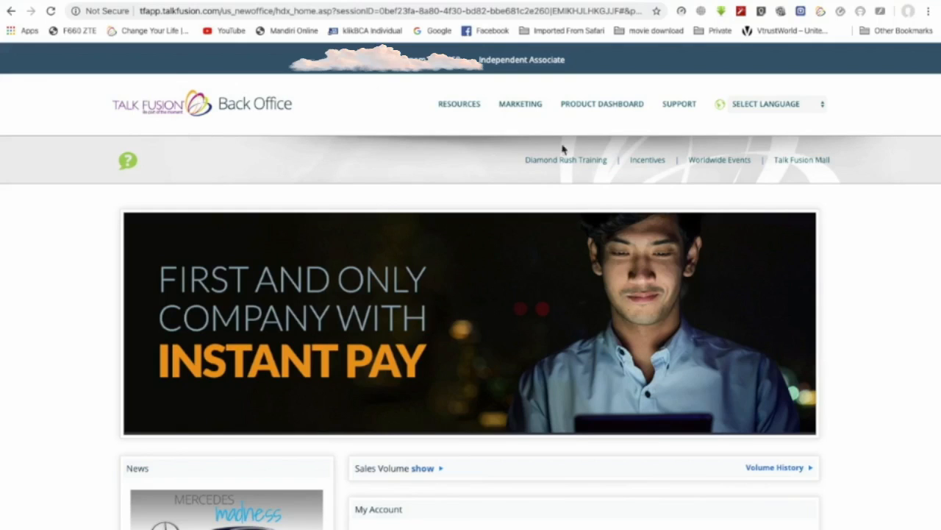
Go from the Back Office to the Product Dashboard and open the Live Meetings calendar.
click(610, 110)
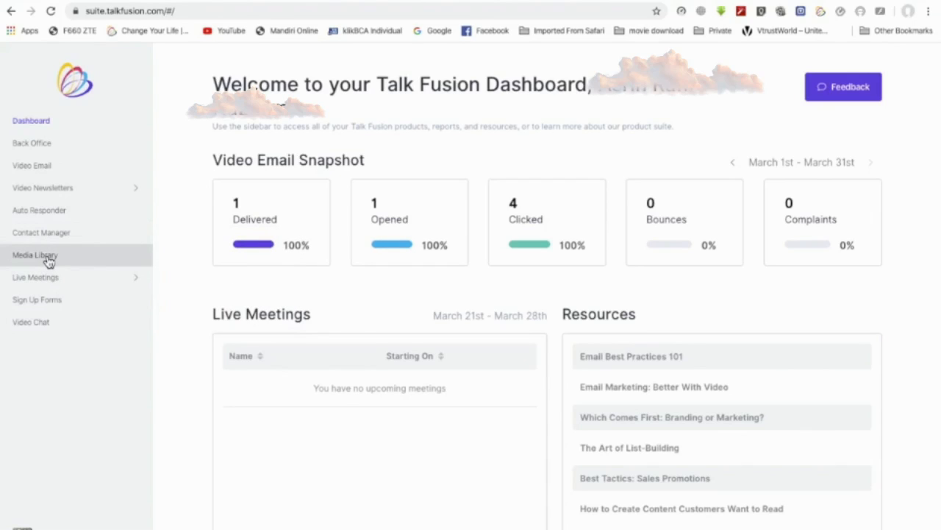
mouse_move(48, 276)
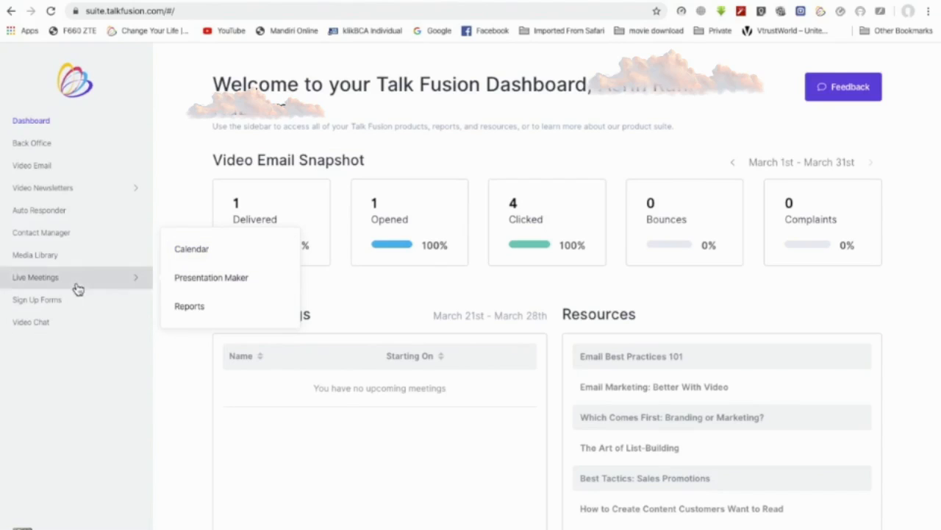
click(193, 252)
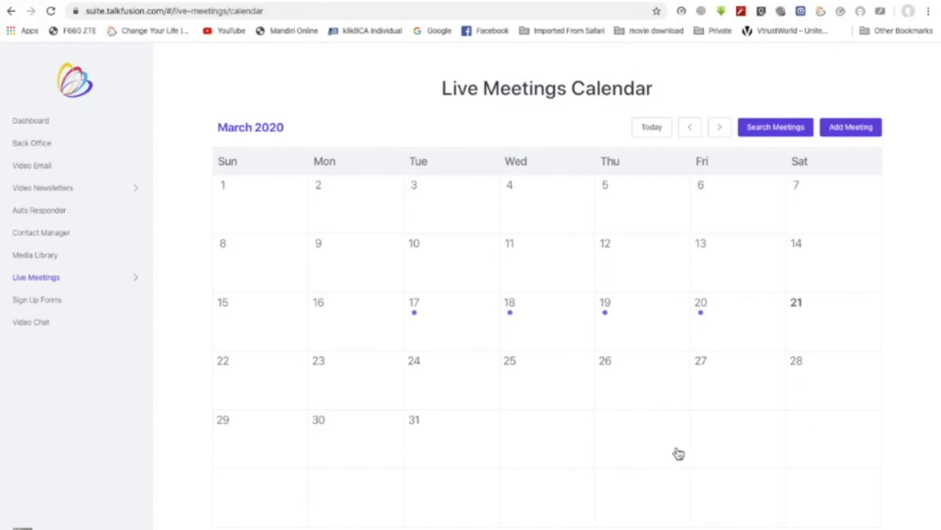
Add a meeting named "Meeting dgn Client" on March 21, 2020.
mouse_move(868, 317)
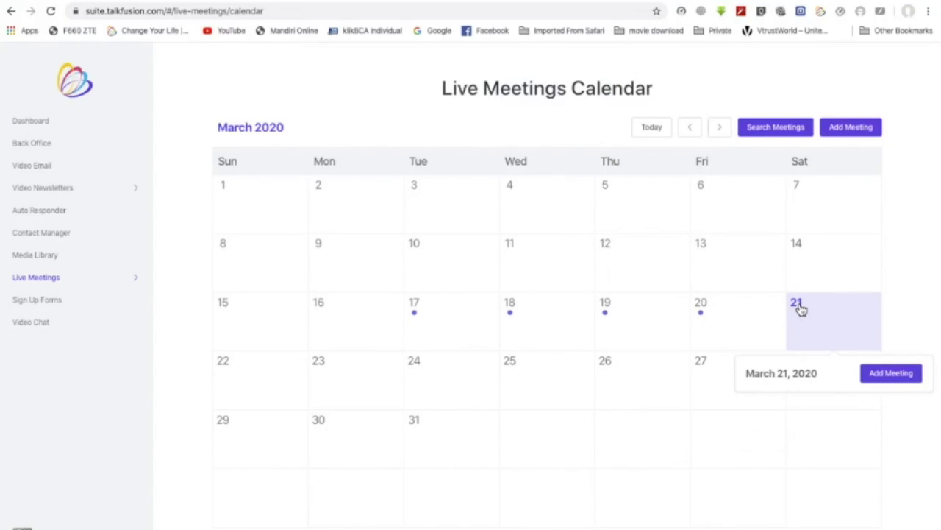
click(890, 374)
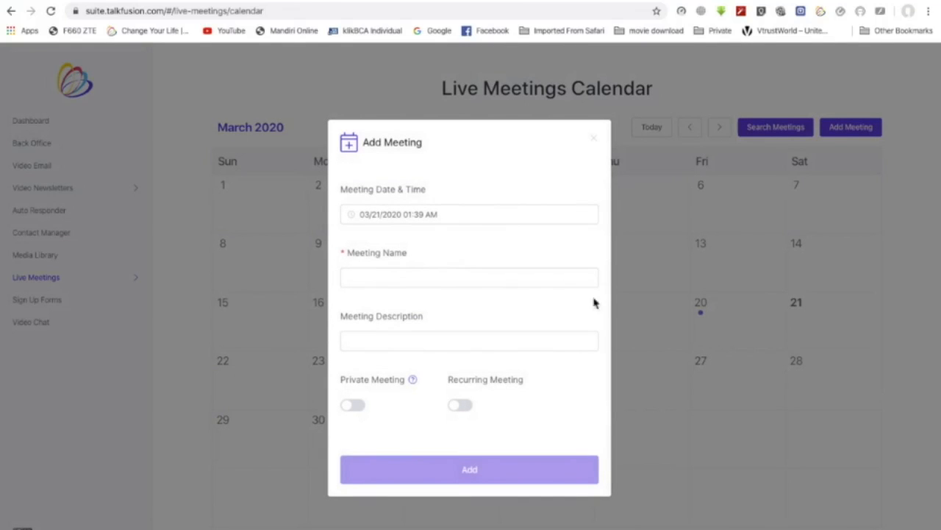
click(393, 279)
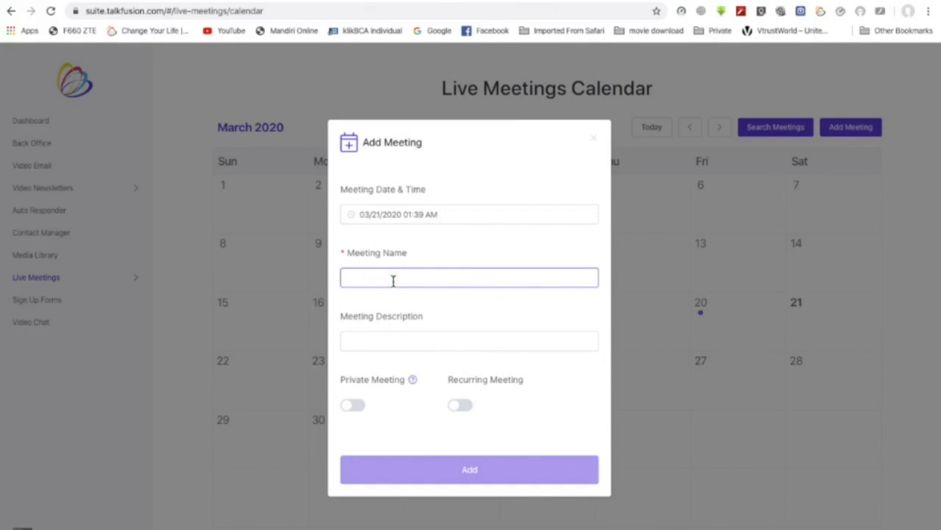
text(Me)
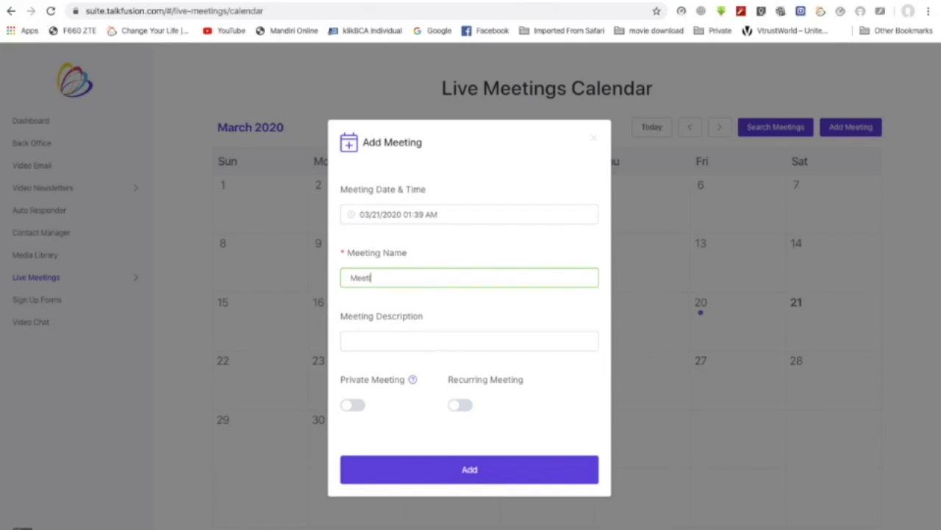
text(eting dgn Client)
click(480, 473)
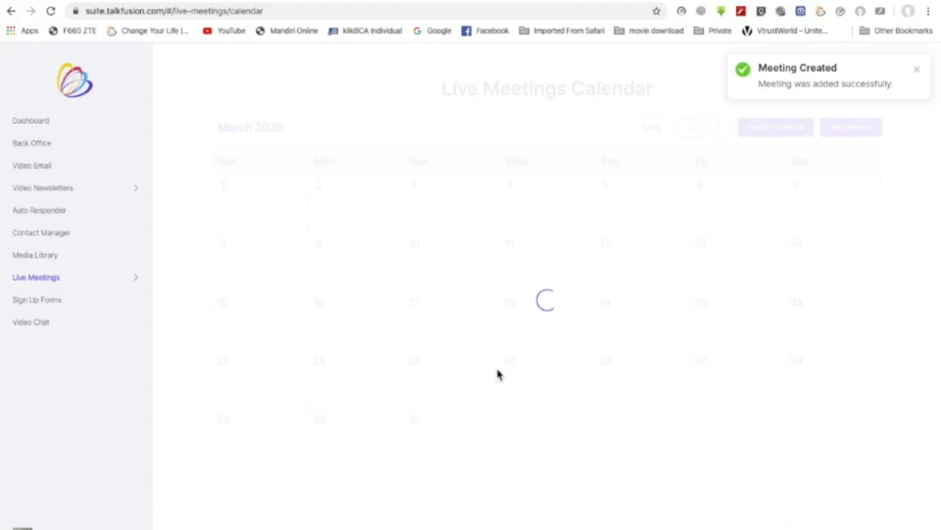
Open the information of the March 21 meeting and copy its meeting link to the clipboard.
click(820, 288)
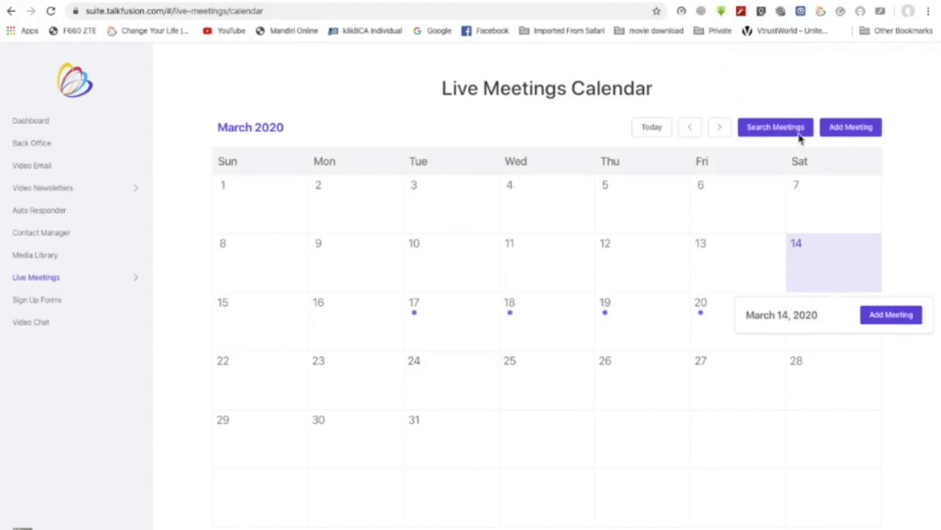
mouse_move(806, 314)
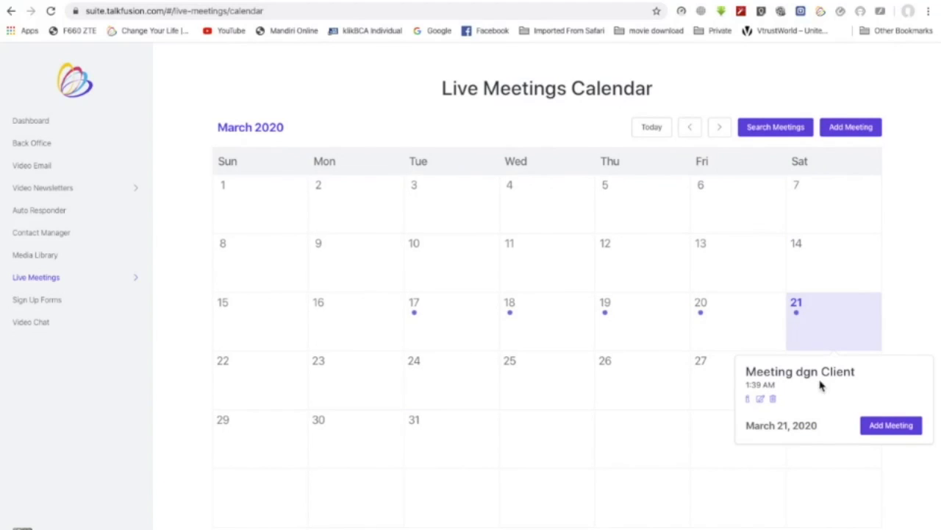
click(748, 399)
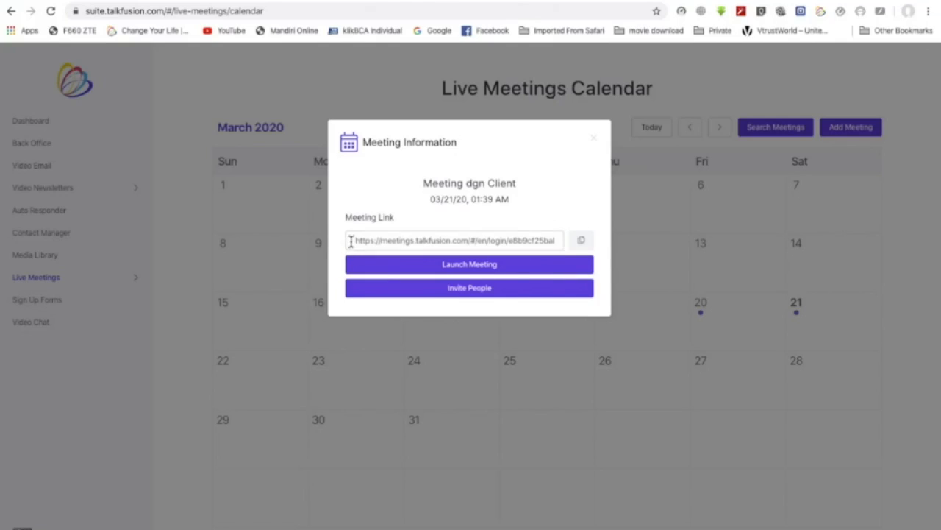
drag(353, 242, 563, 243)
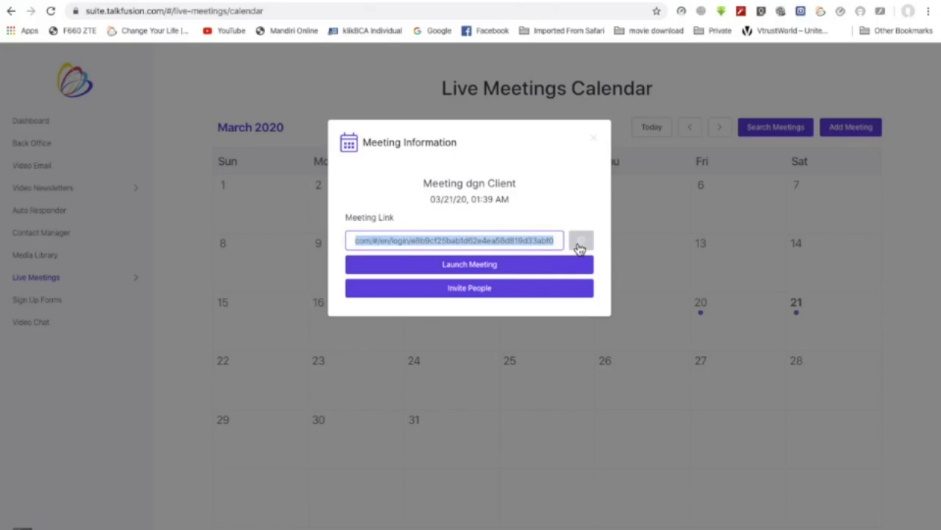
click(580, 244)
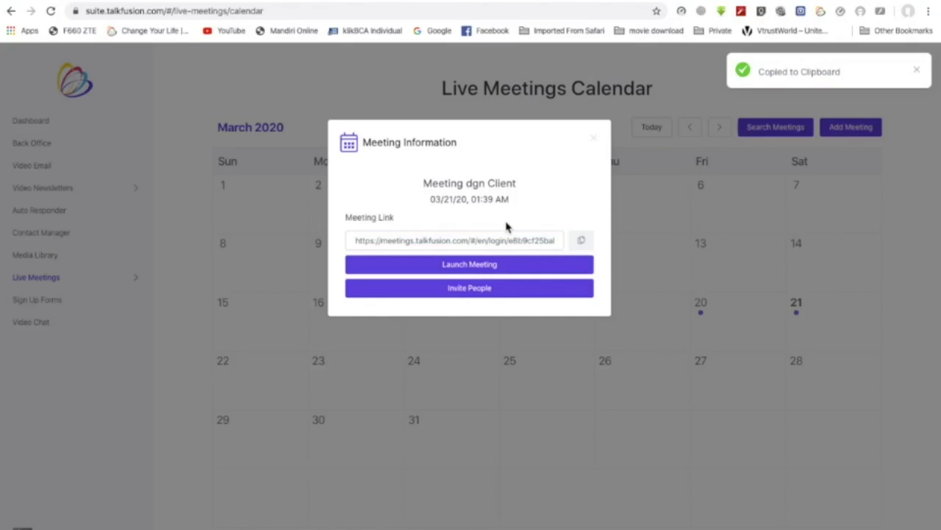
click(595, 143)
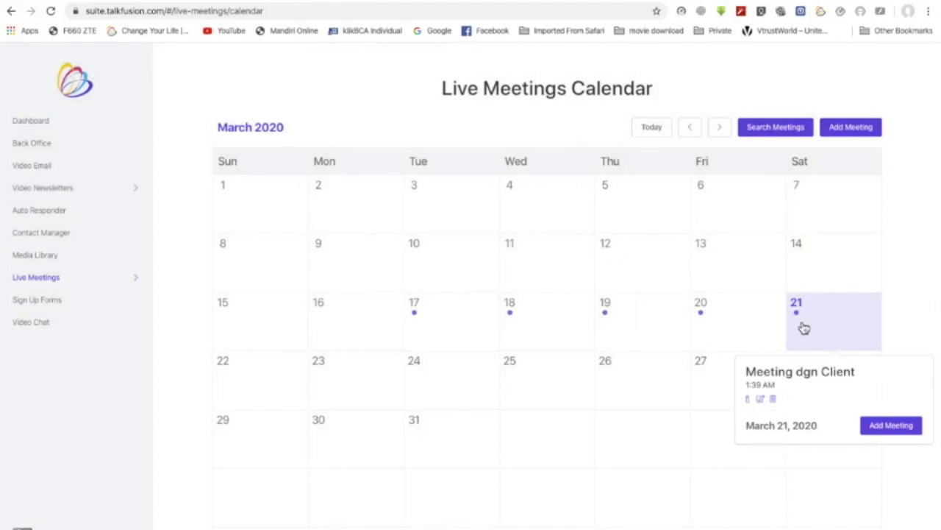
Change the start time of "Meeting dgn Client" to 02:30 PM and update the meeting.
click(760, 400)
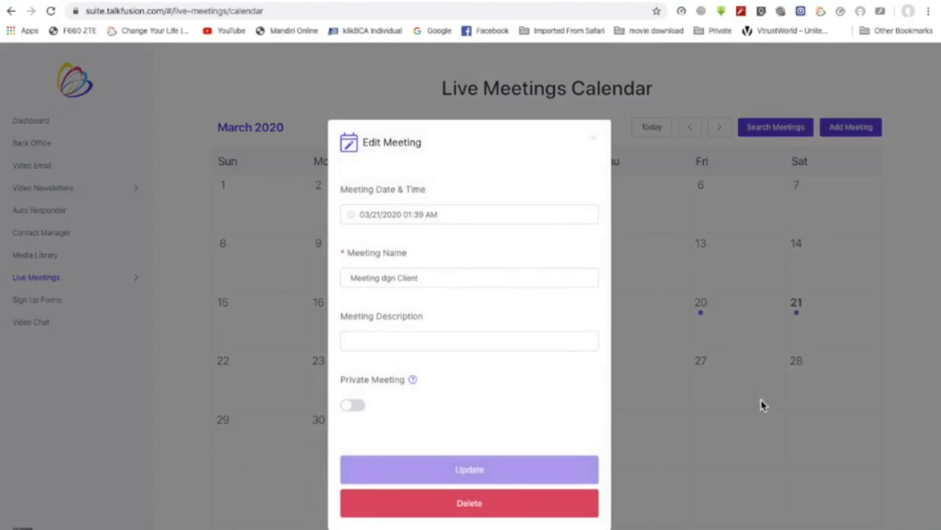
click(424, 214)
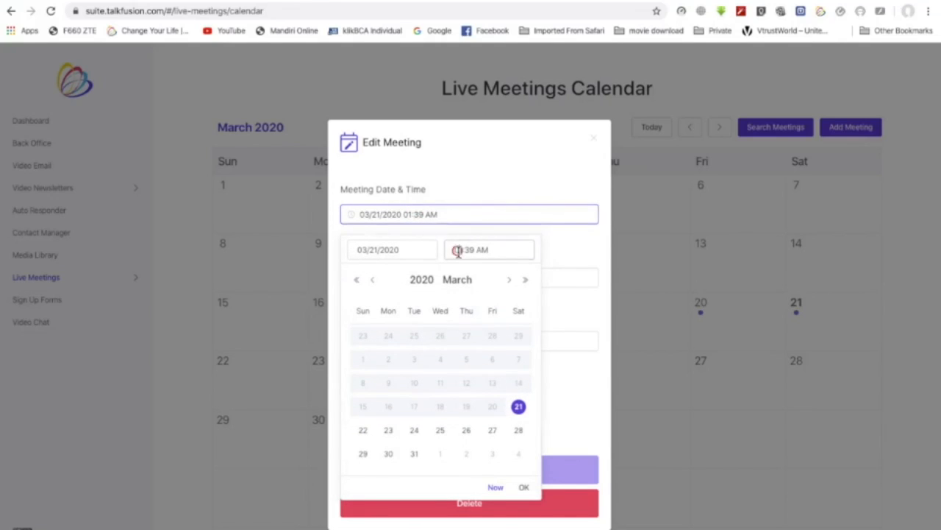
click(457, 250)
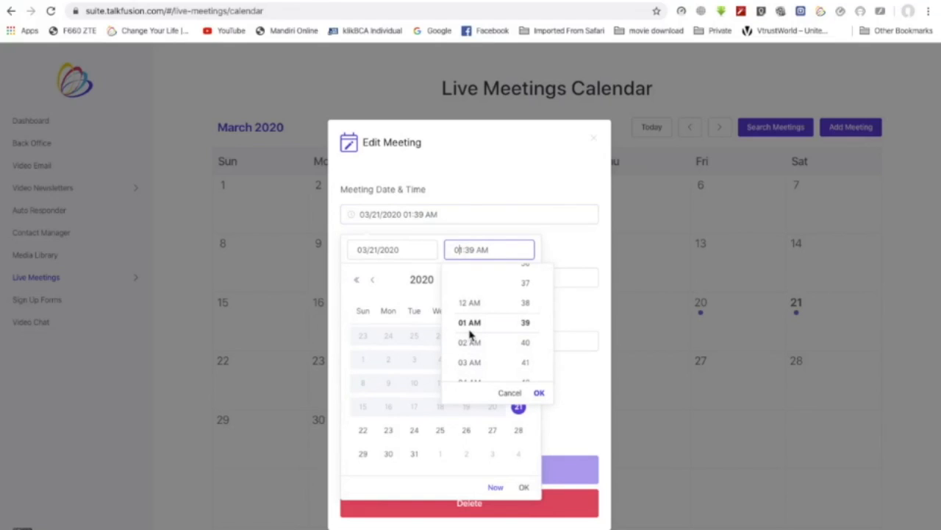
scroll(471, 332, down, 3)
scroll(471, 335, down, 5)
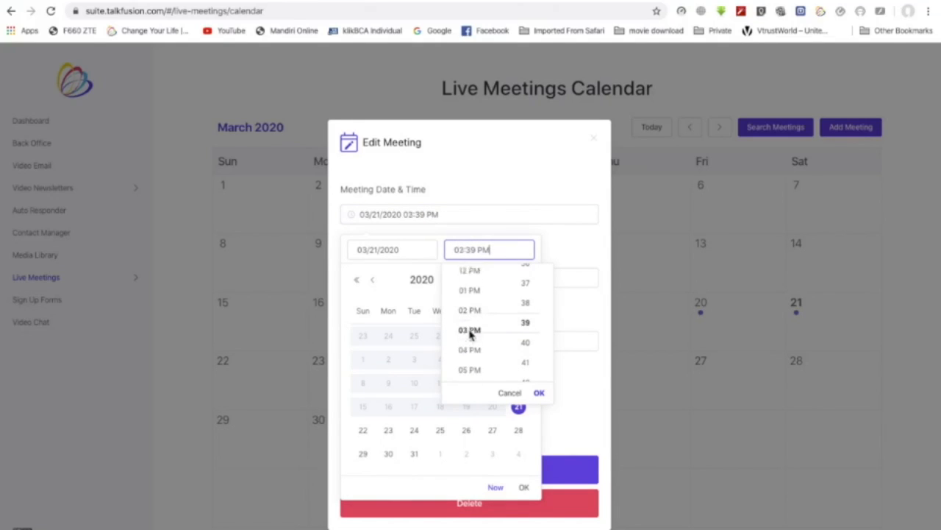
scroll(471, 332, up, 3)
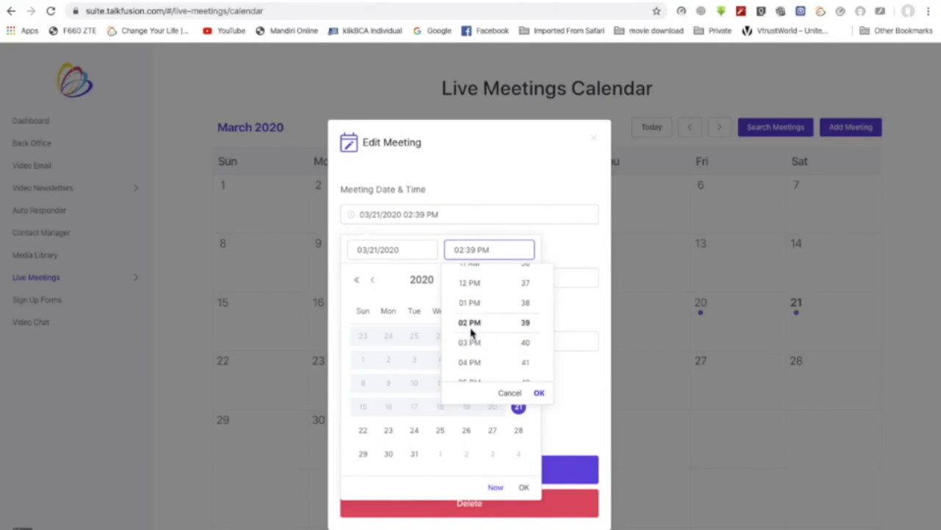
click(470, 327)
scroll(524, 331, up, 3)
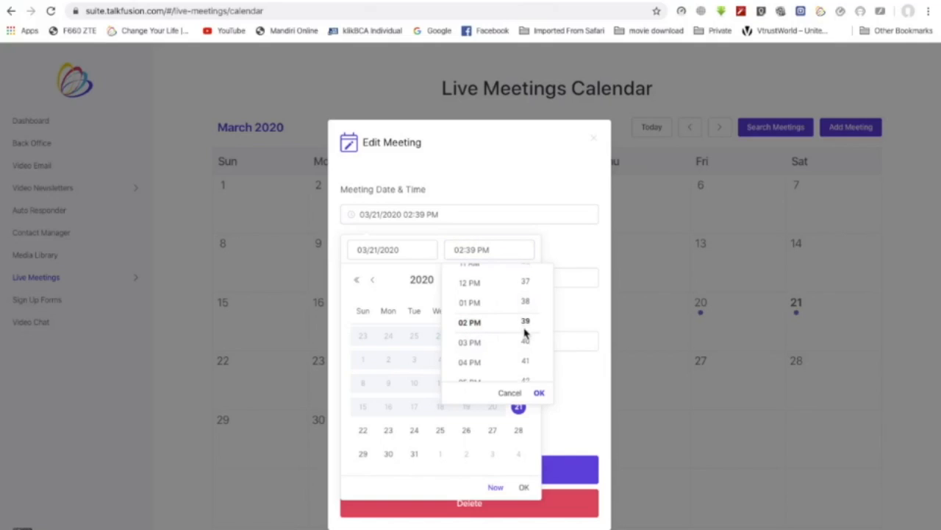
scroll(524, 332, up, 6)
click(564, 239)
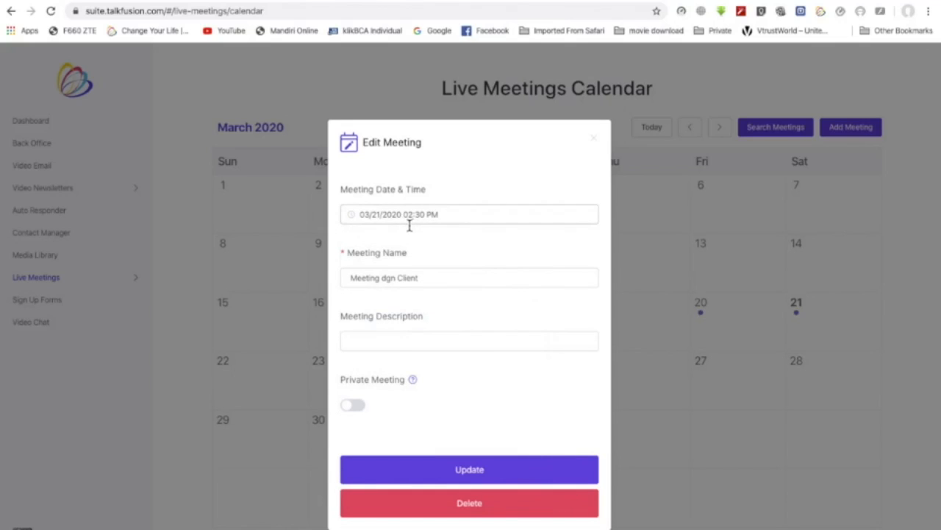
click(469, 472)
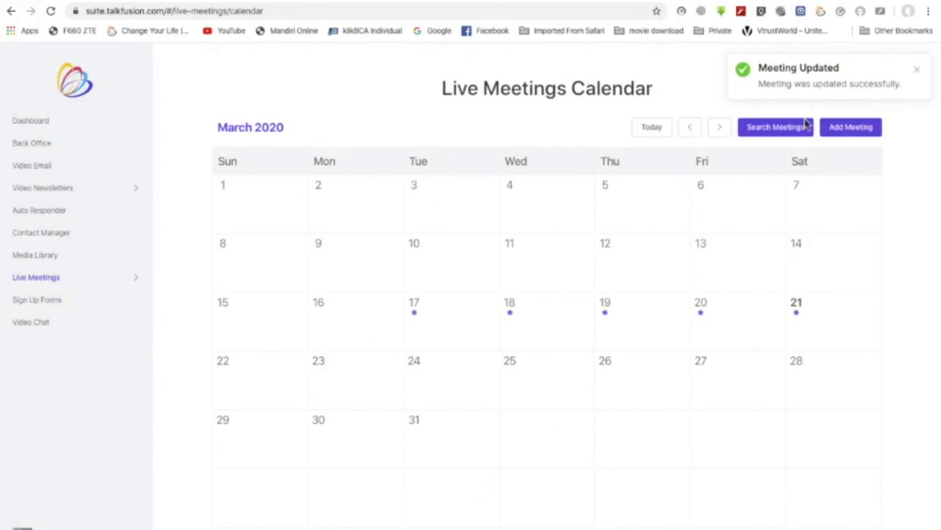
Copy the link of the rescheduled "Meeting dgn Client" from its meeting information and close the dialog.
click(800, 272)
click(809, 335)
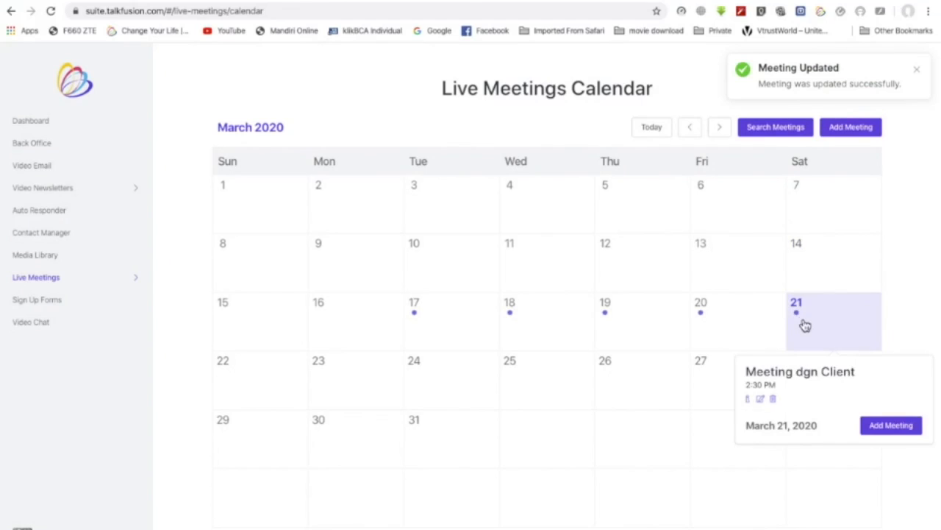
click(757, 401)
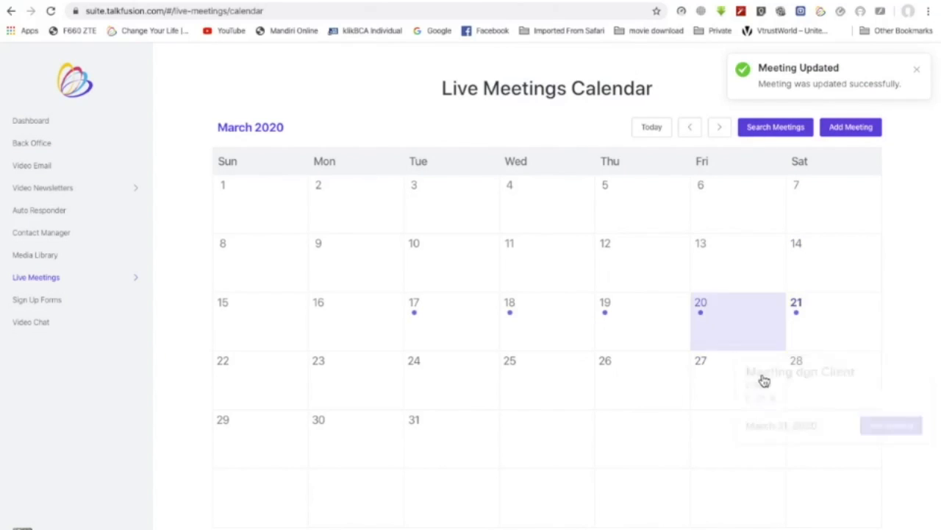
mouse_move(808, 343)
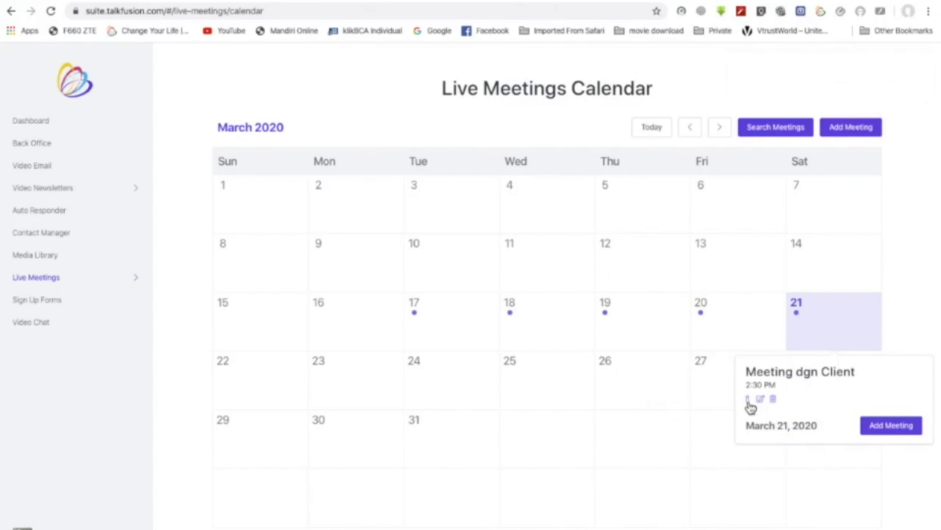
click(748, 399)
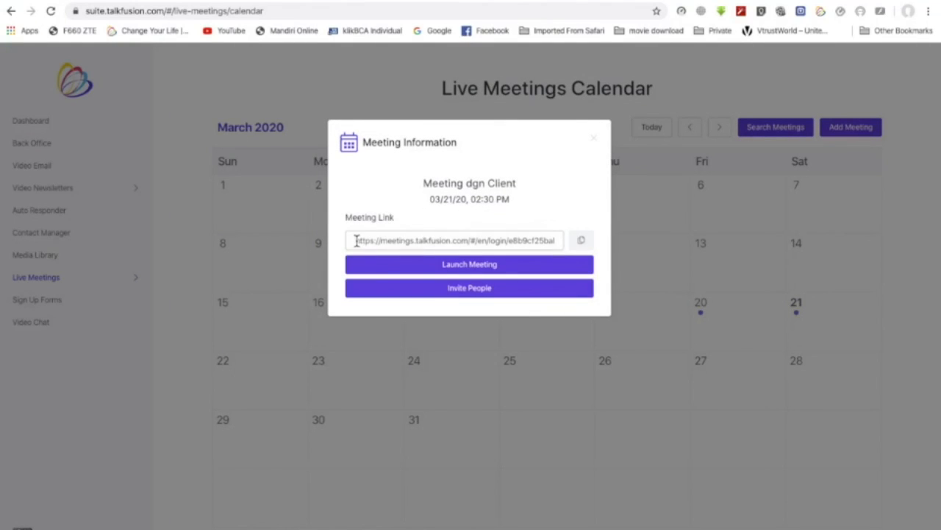
drag(354, 240, 586, 242)
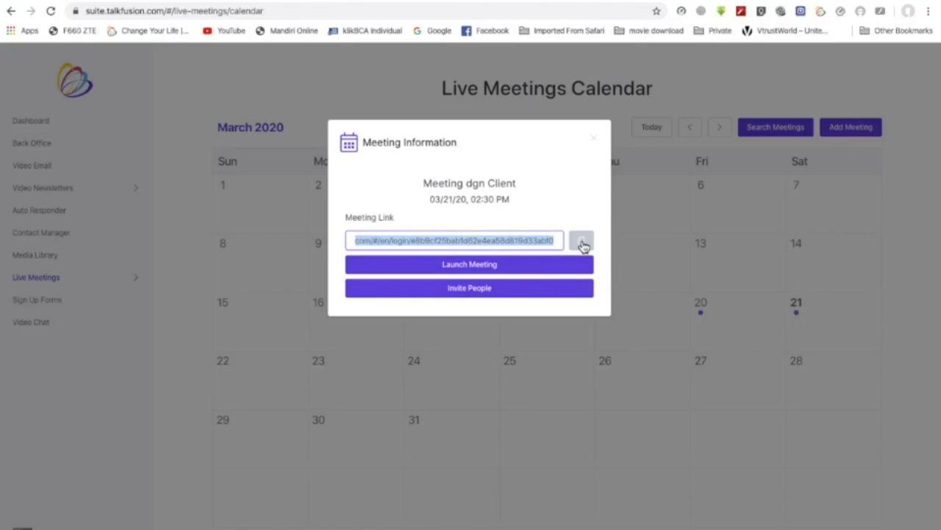
click(581, 241)
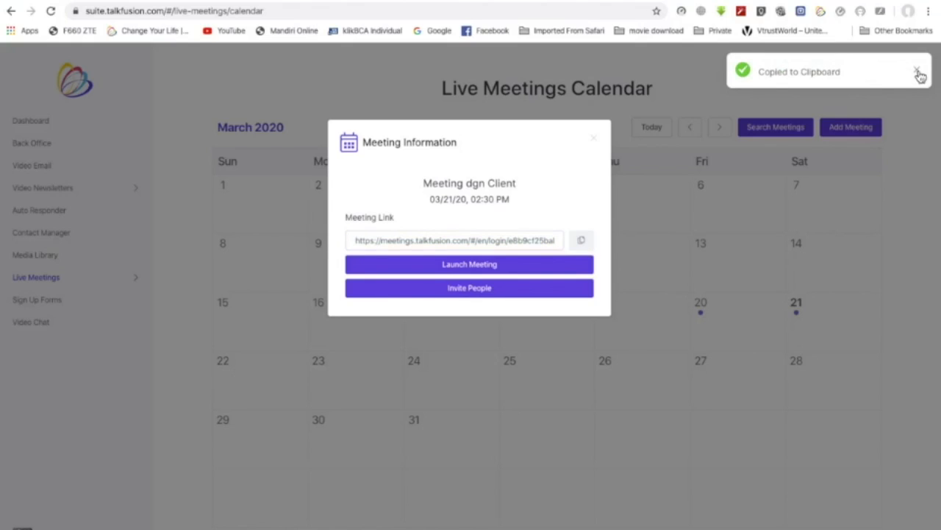
click(918, 70)
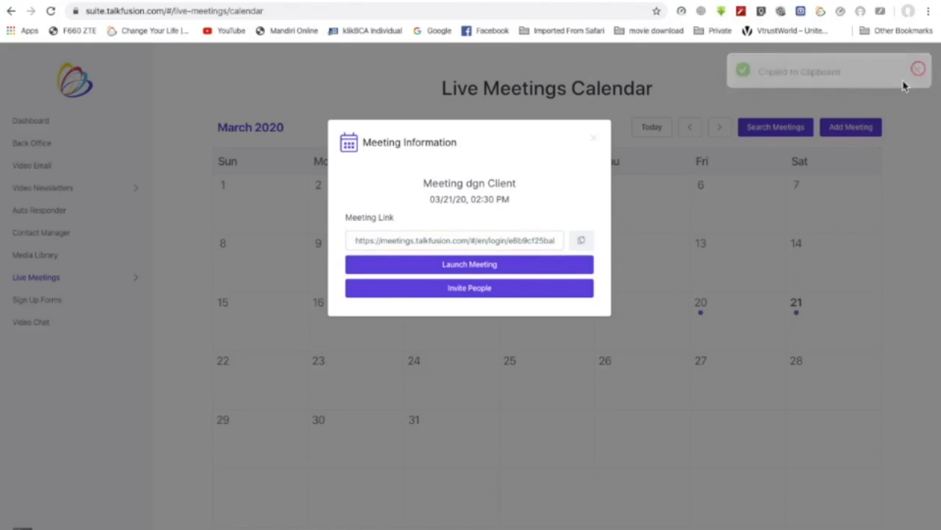
click(596, 141)
Open the Presentation Maker of Live Meetings.
mouse_move(95, 281)
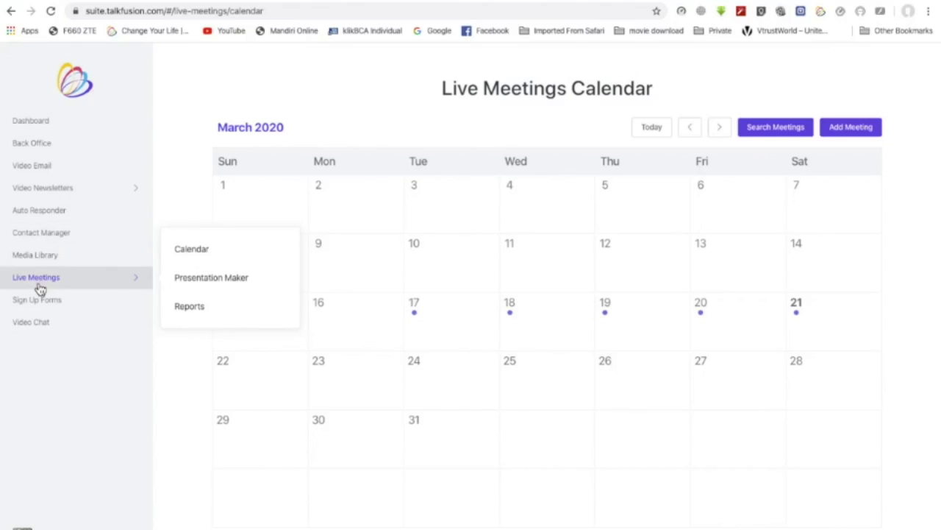
click(218, 285)
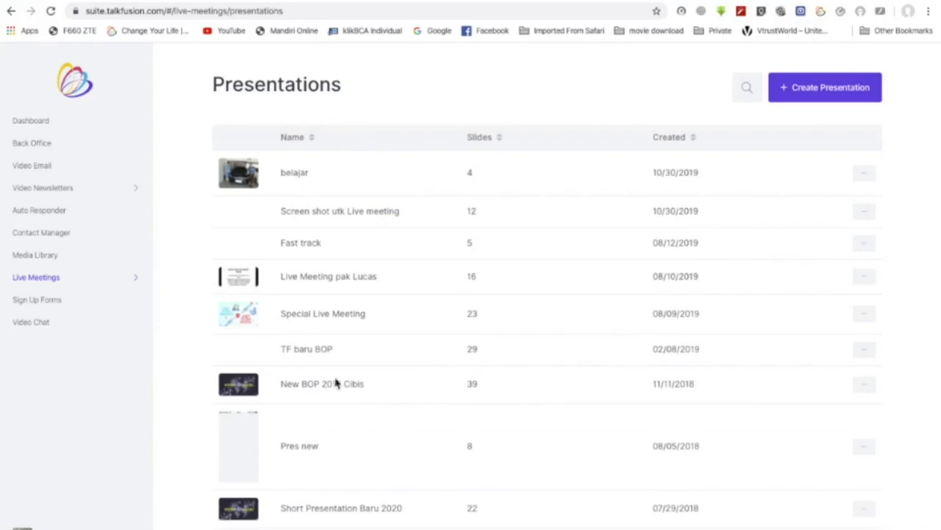
Create a new presentation named "Bahan Meeting".
click(822, 89)
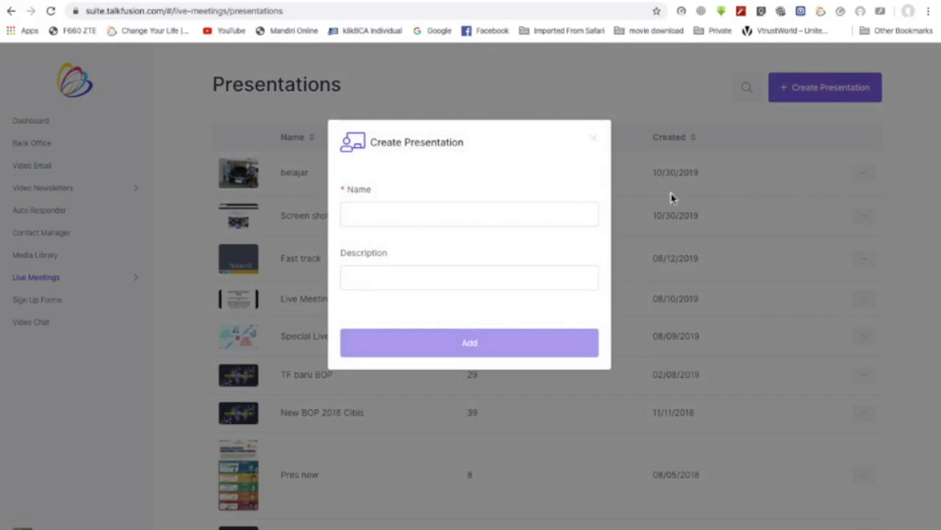
click(423, 216)
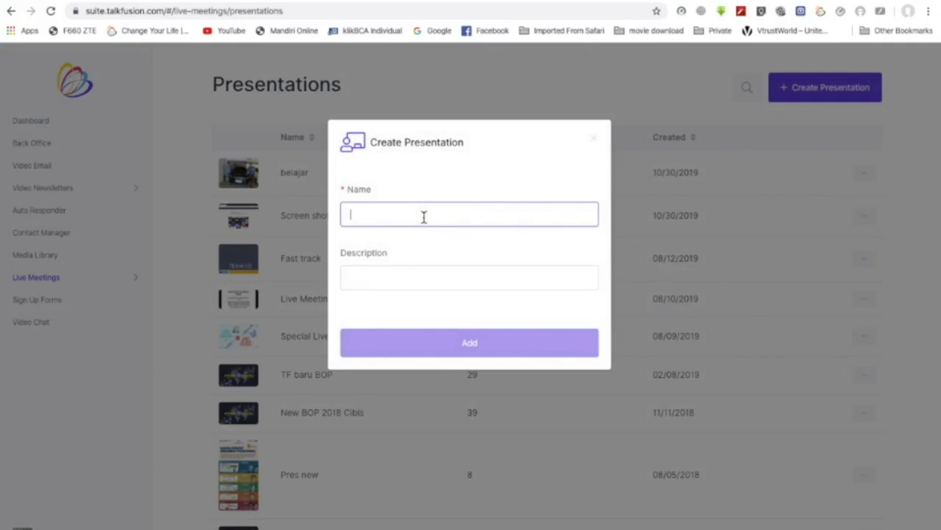
text(Bahan Meeting)
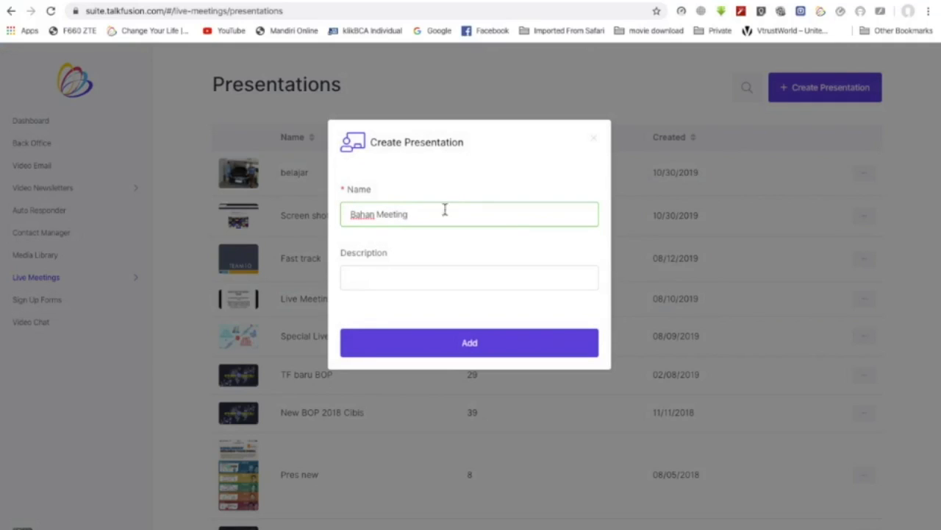
click(465, 351)
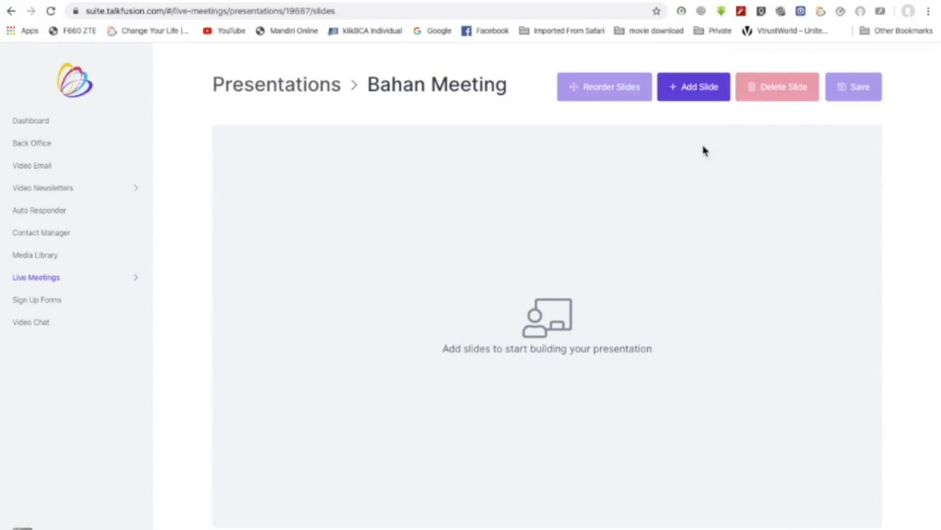
Start adding a slide by upload and browse for its file in the Talk Fusion folder on the 2TB Studio HD drive.
click(696, 97)
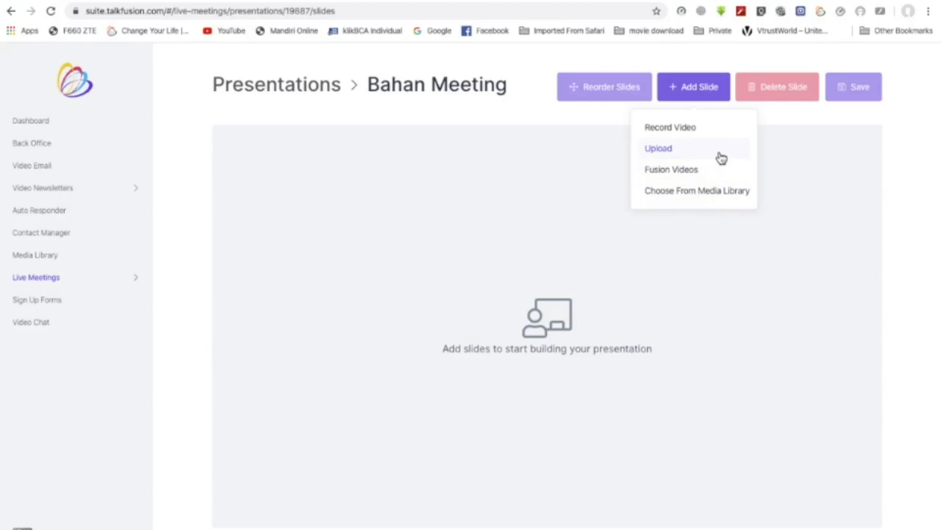
click(659, 149)
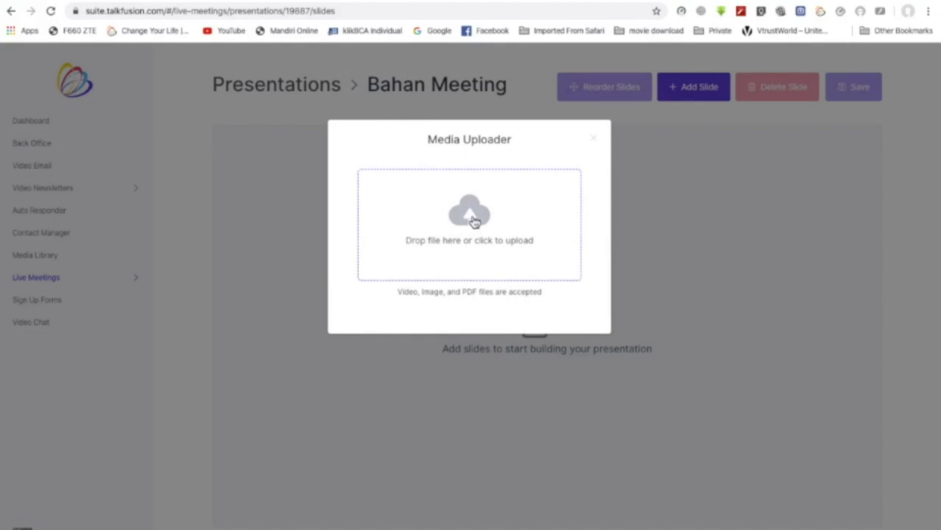
click(470, 218)
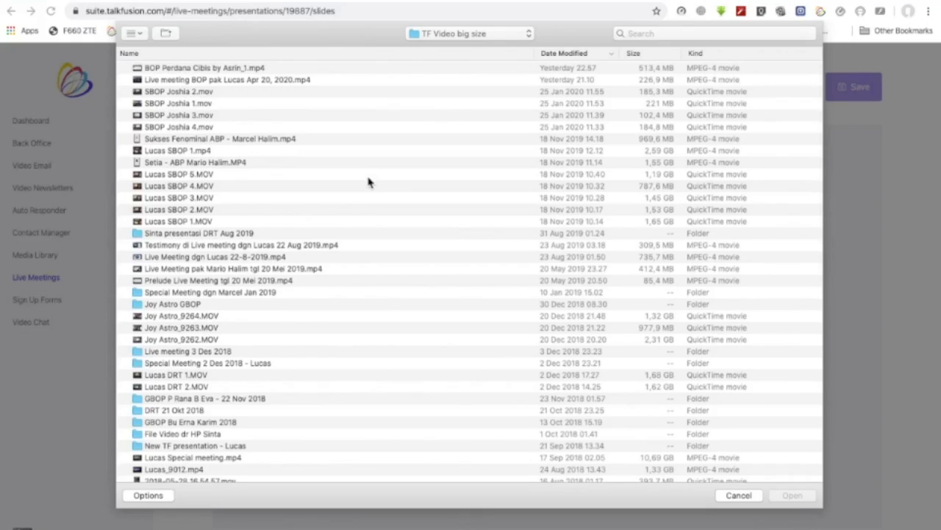
click(473, 37)
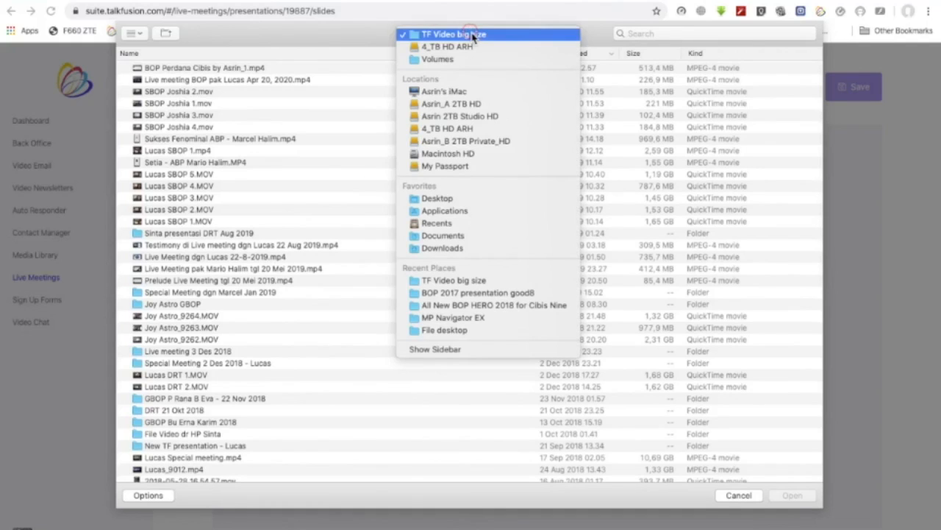
click(464, 106)
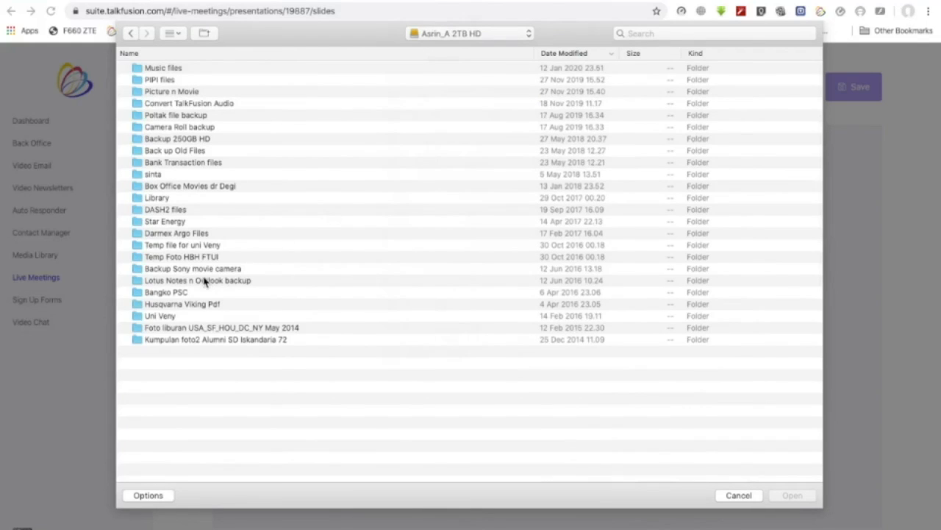
click(461, 37)
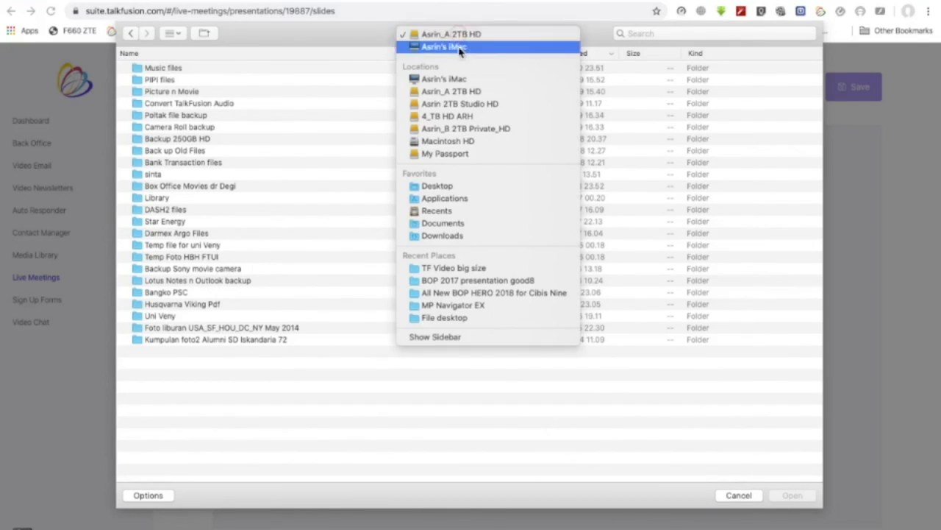
click(459, 110)
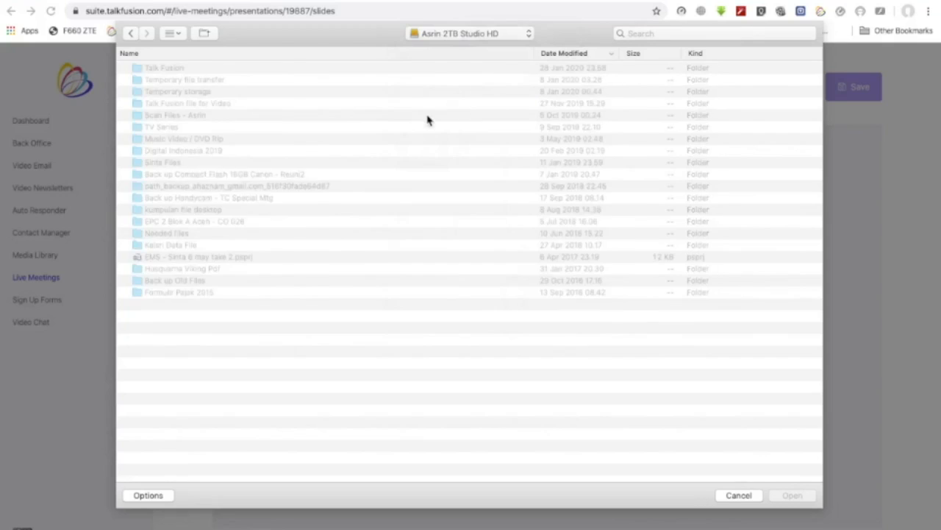
click(163, 69)
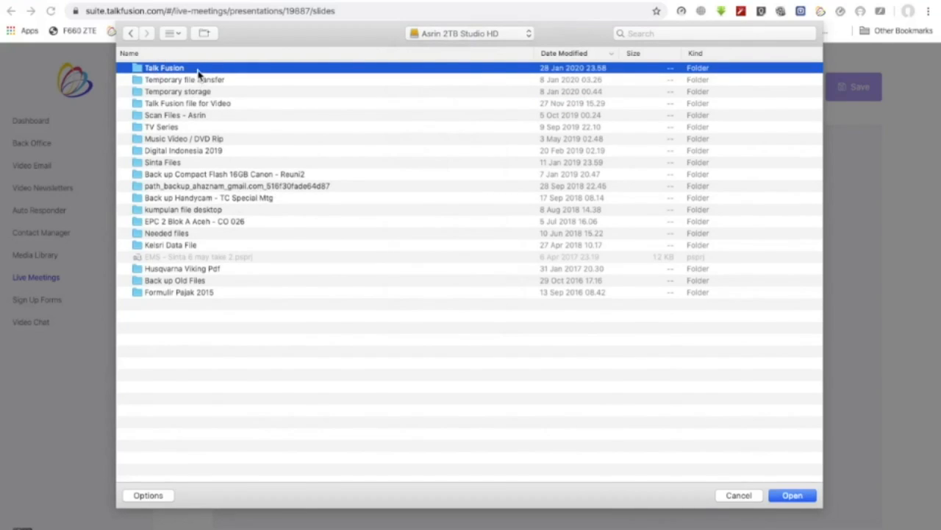
double_click(199, 70)
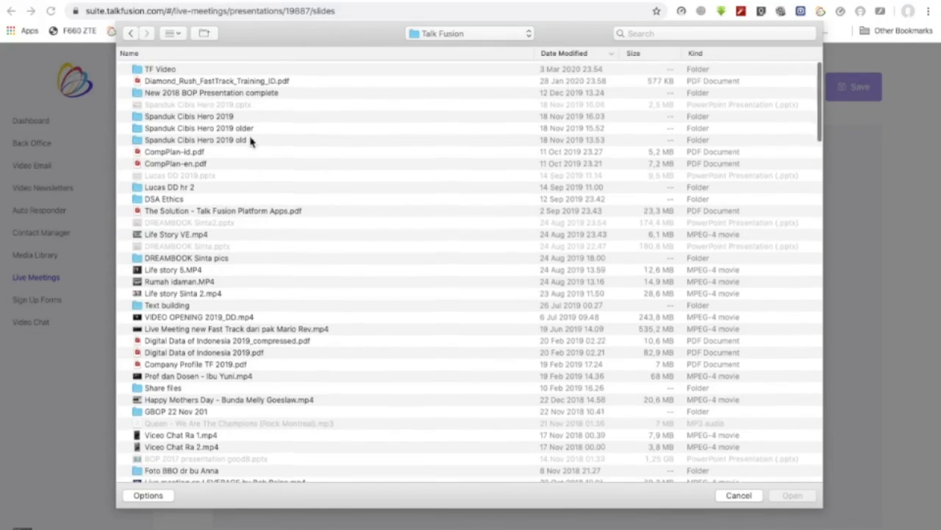
Open the "All New BOP HERO 2018 slides" folder inside "New 2018 BOP Presentation complete".
scroll(248, 153, down, 5)
scroll(245, 182, up, 3)
scroll(245, 183, up, 2)
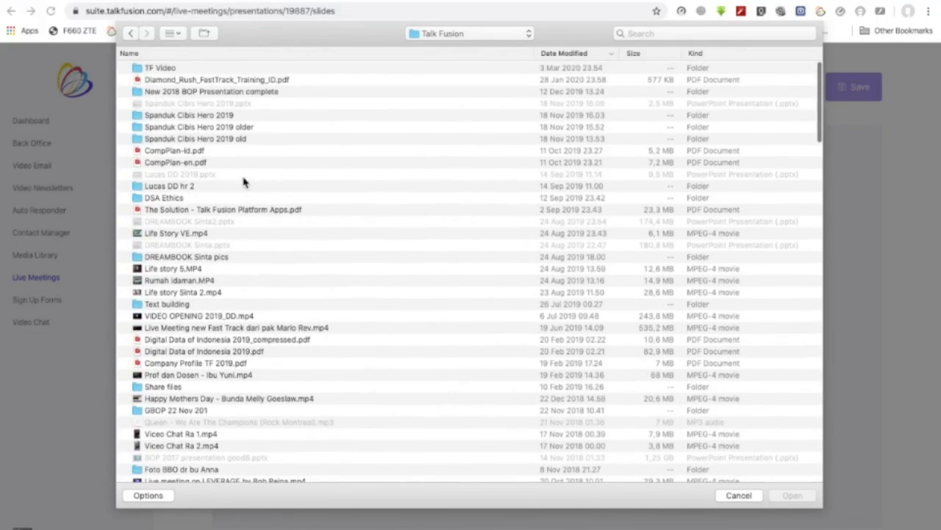
scroll(212, 197, down, 3)
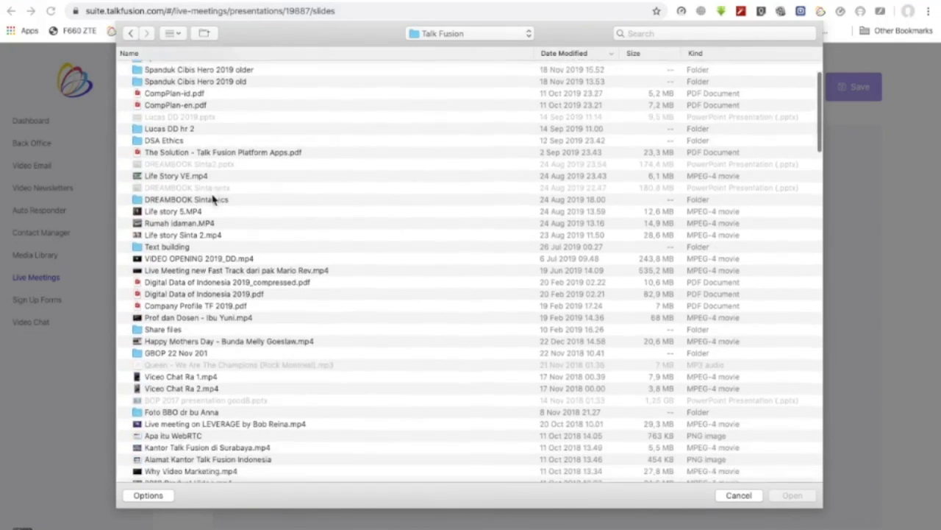
scroll(212, 198, up, 3)
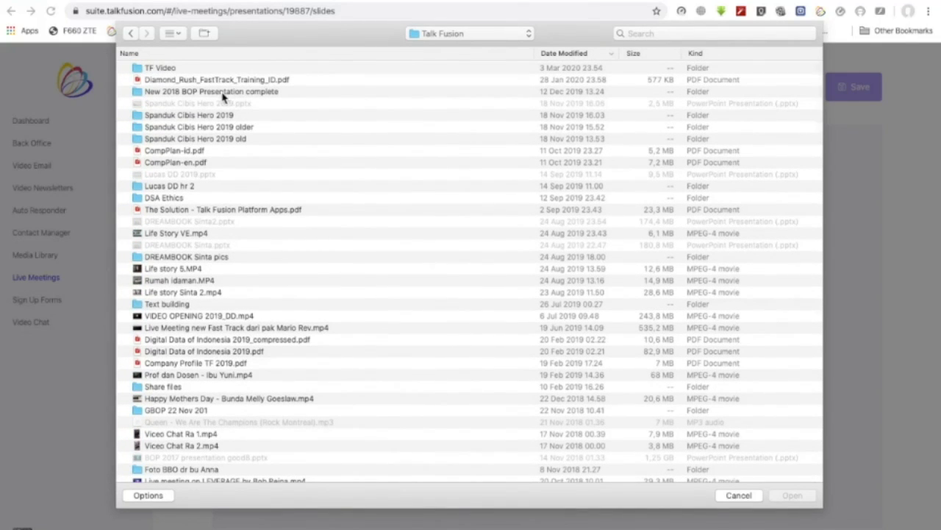
scroll(248, 296, down, 3)
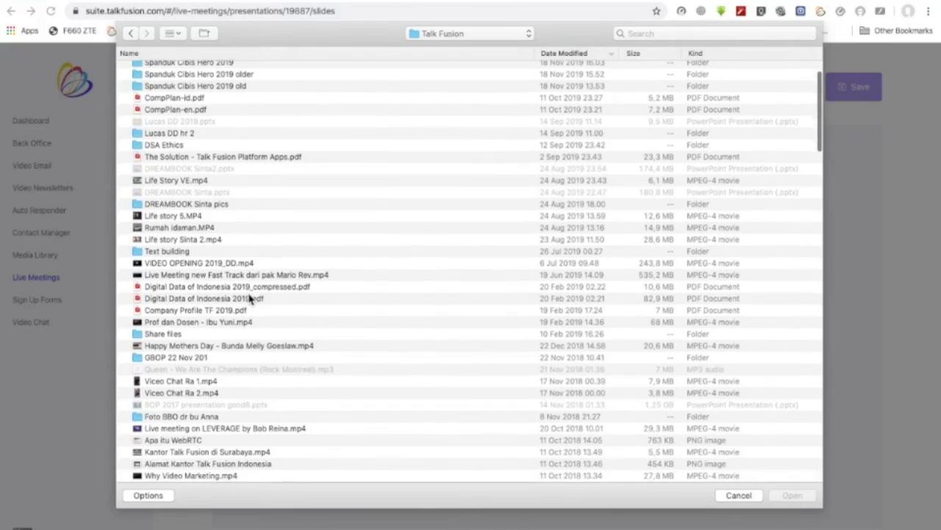
scroll(251, 297, up, 3)
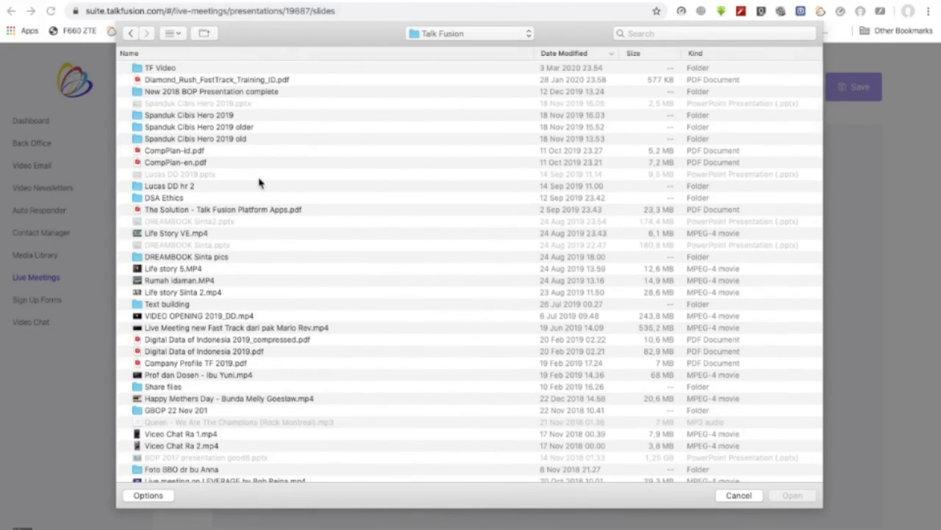
double_click(237, 92)
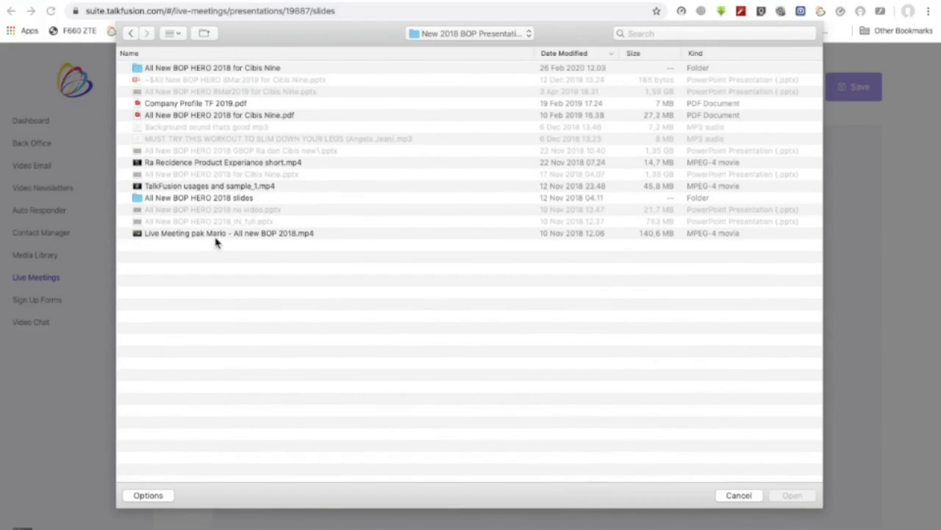
click(217, 198)
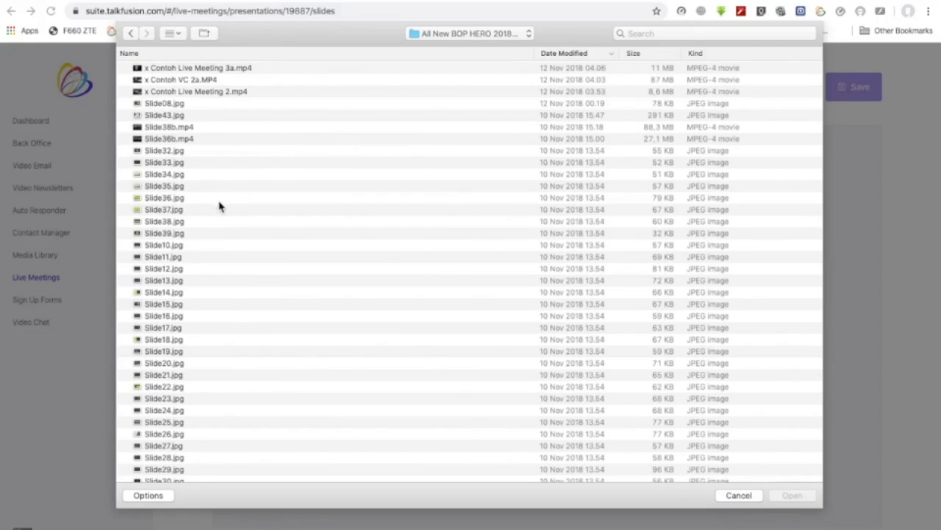
Sort the slide files by name and choose Slide02.jpg for the upload.
click(174, 33)
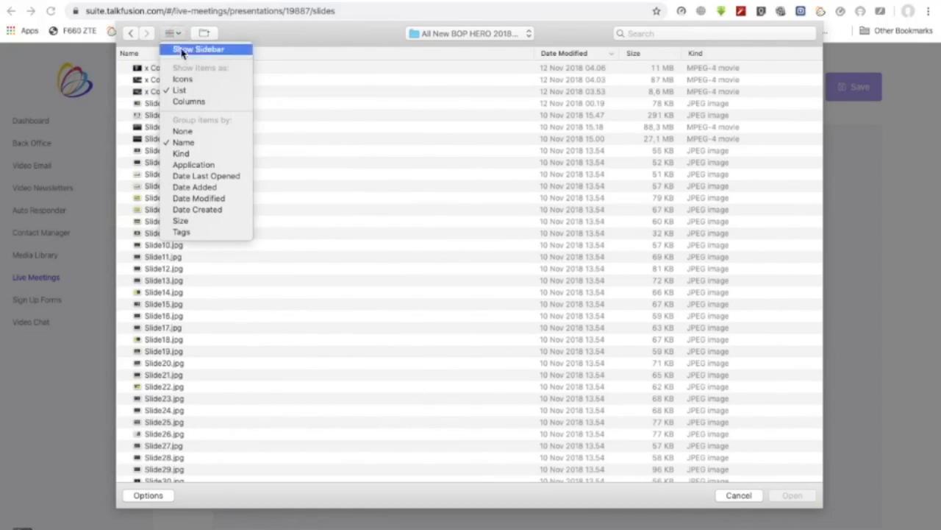
click(190, 92)
scroll(190, 192, up, 5)
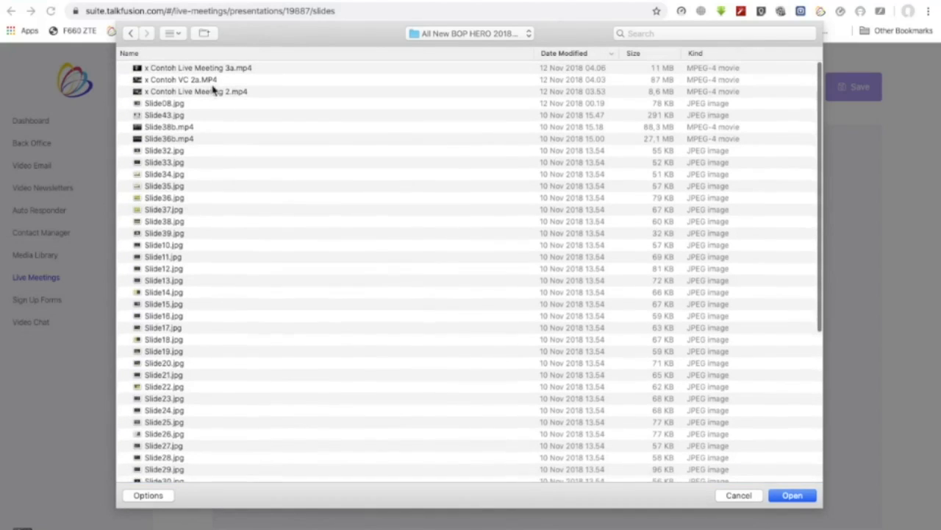
click(454, 55)
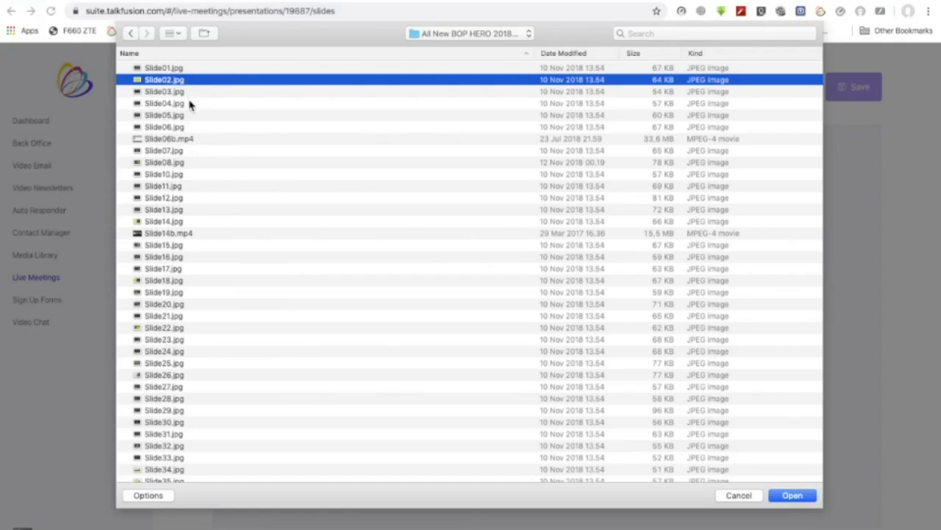
scroll(184, 100, up, 2)
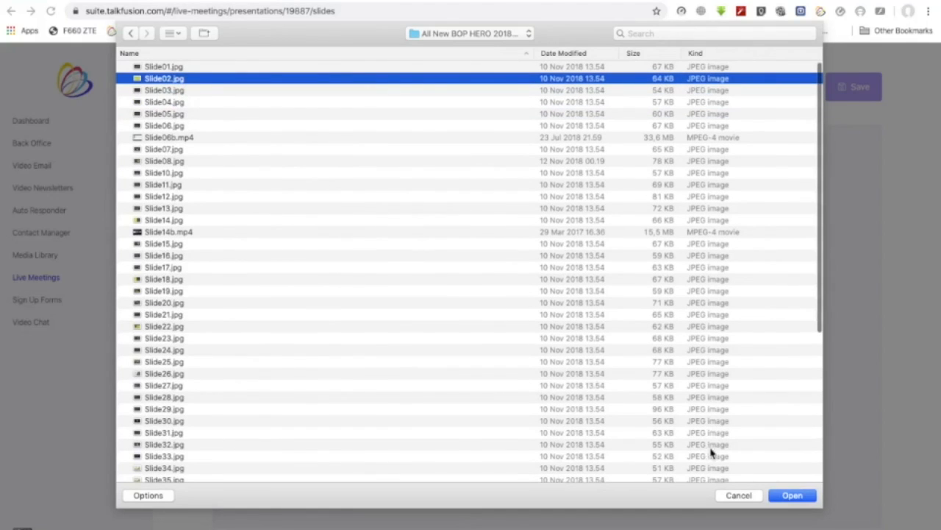
click(793, 497)
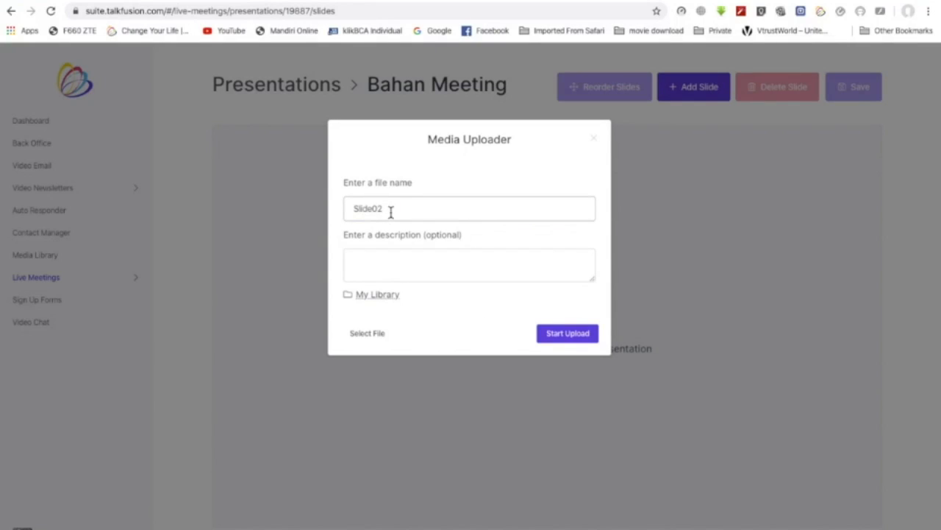
Change the upload's file name to "Slide masuk".
drag(390, 212, 332, 214)
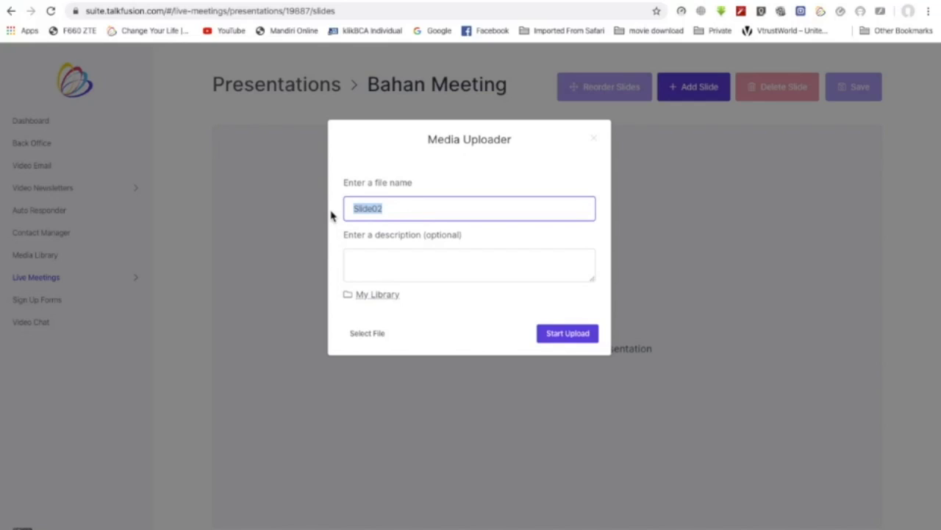
text(S)
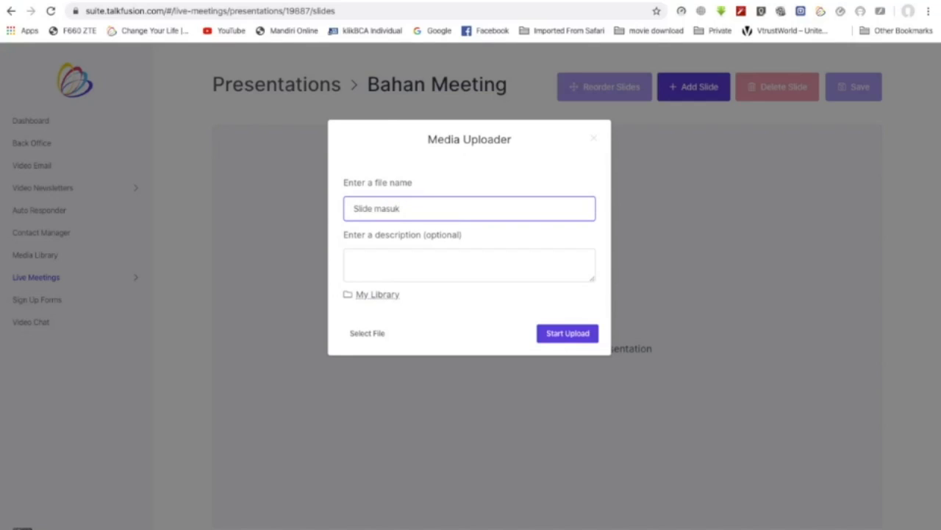
Reselect Slide02.jpg as the file and upload it as the first slide of the presentation.
click(369, 337)
click(787, 497)
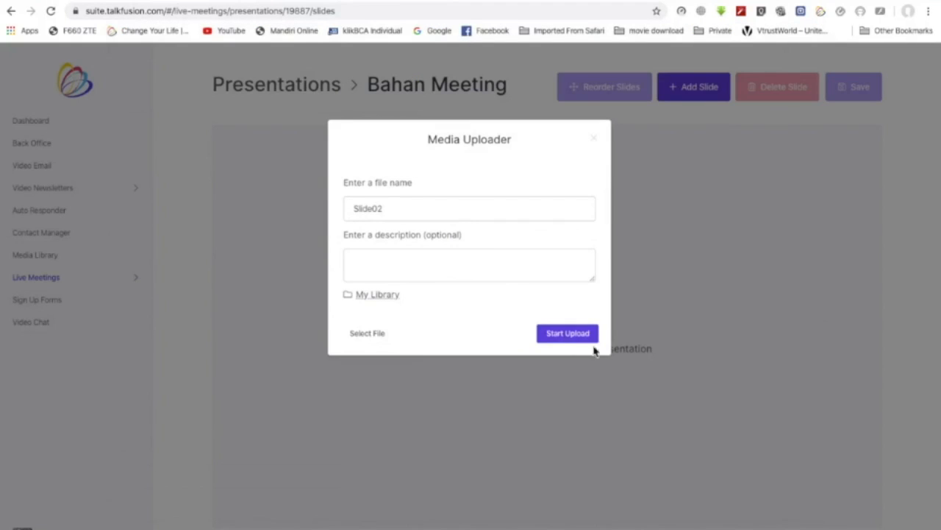
click(566, 336)
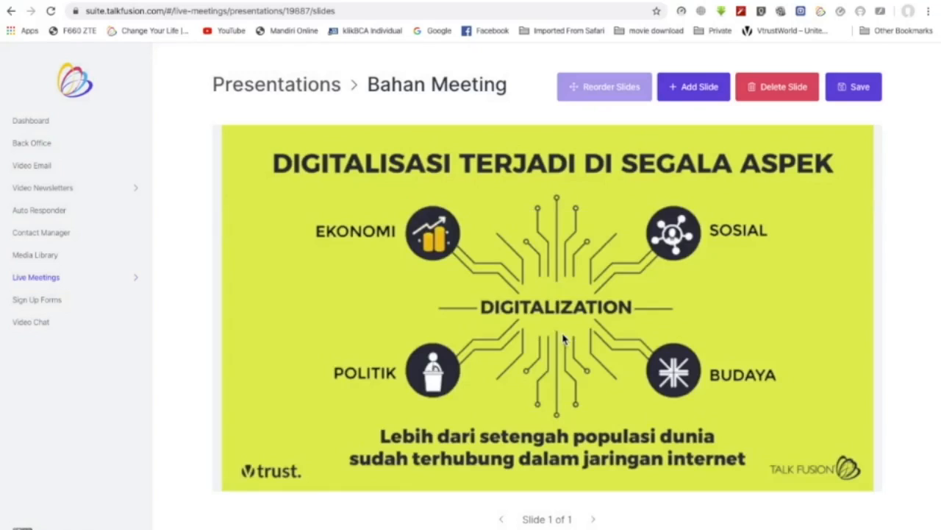
Add a second slide to the presentation by uploading Slide05.jpg from the same folder.
click(694, 88)
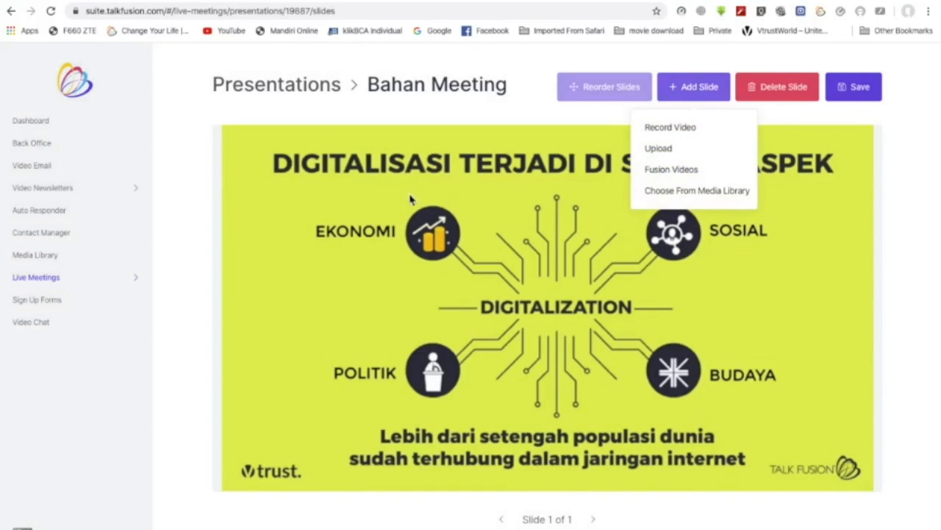
click(662, 150)
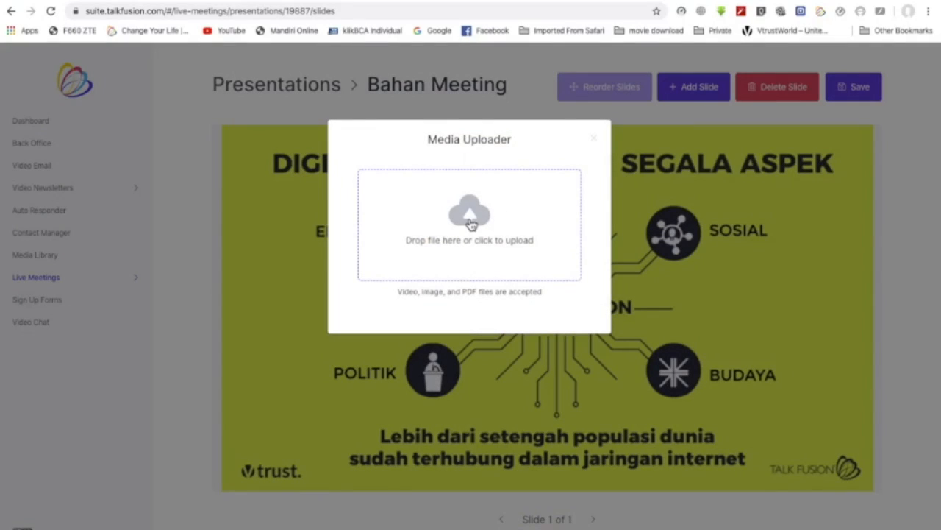
click(471, 224)
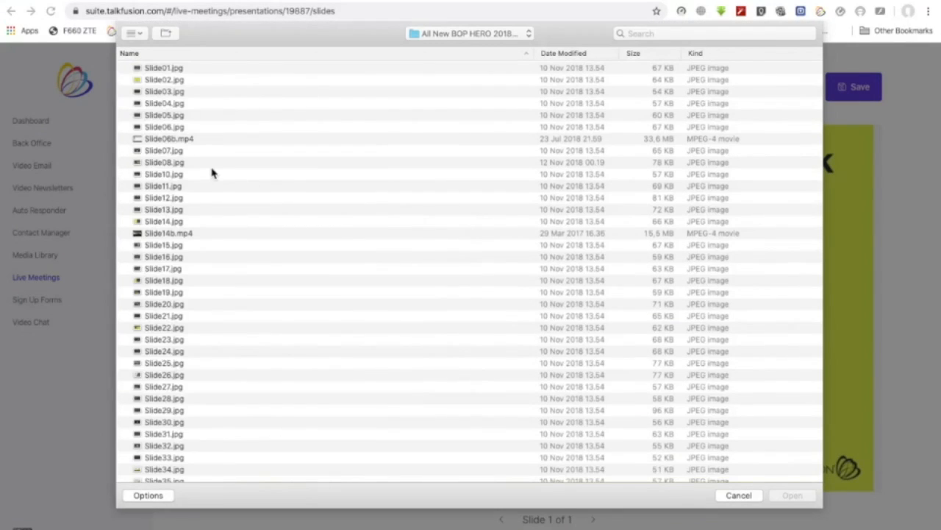
click(177, 118)
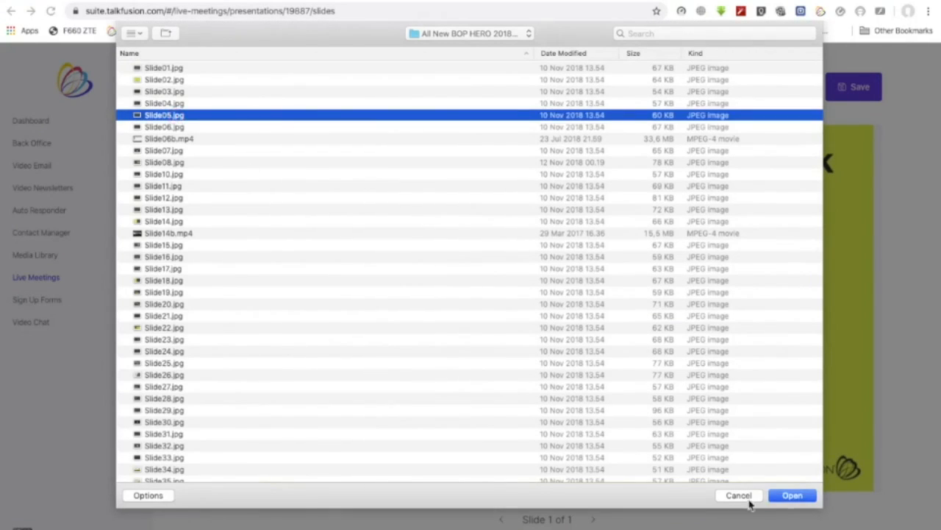
click(792, 495)
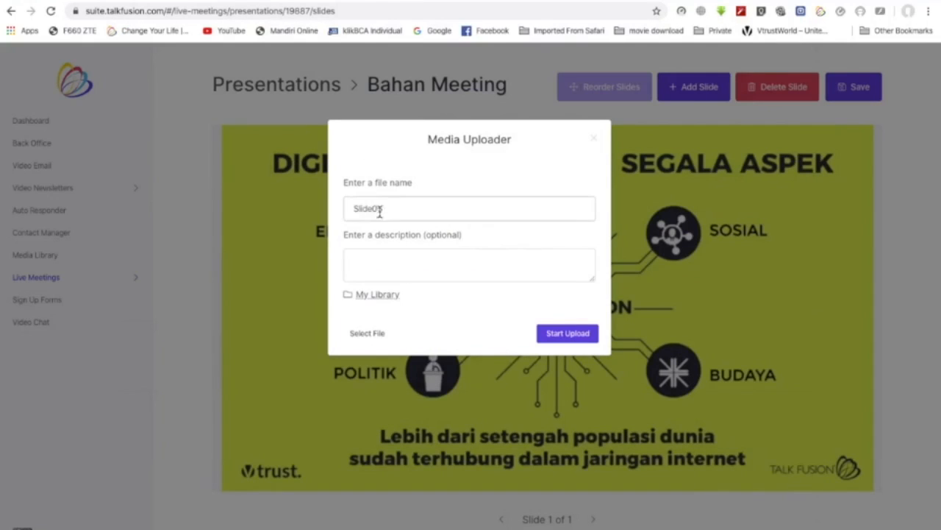
click(578, 333)
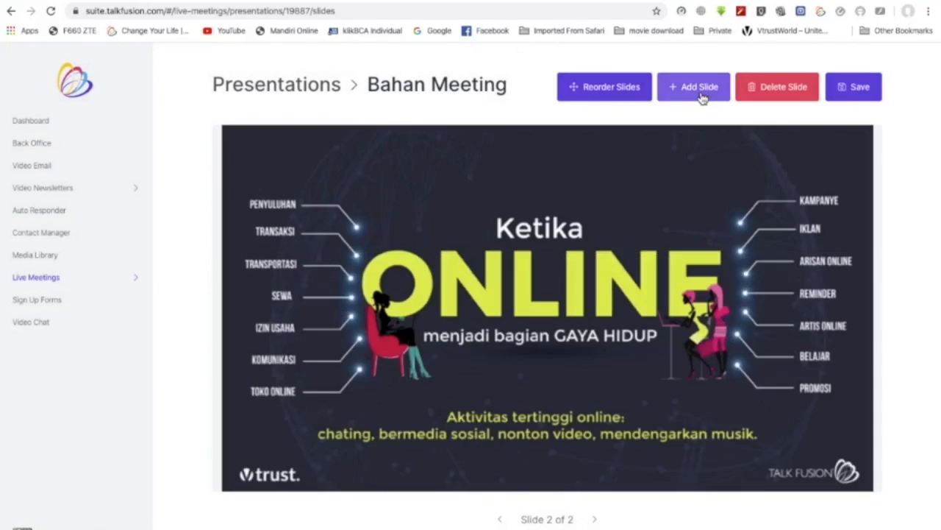
Add a third slide to the presentation by uploading Slide20.jpg under its default file name.
click(702, 98)
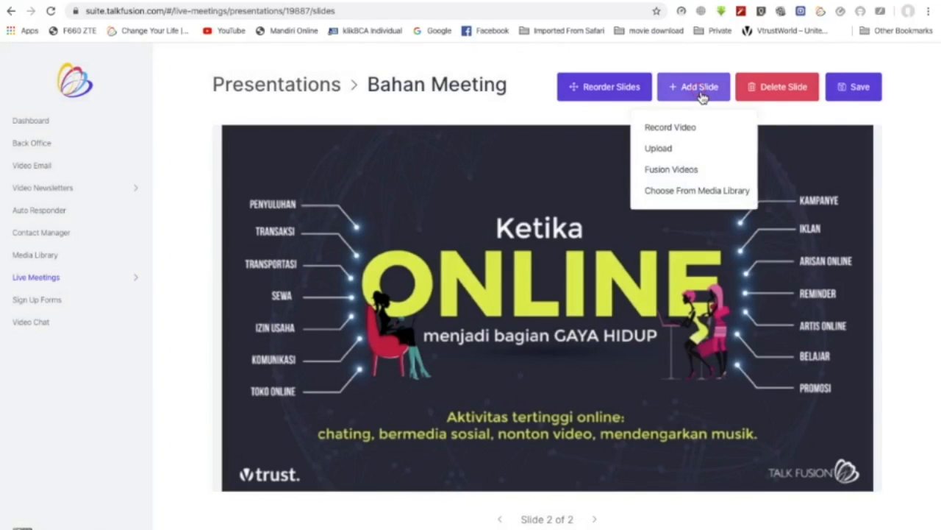
click(654, 153)
click(481, 222)
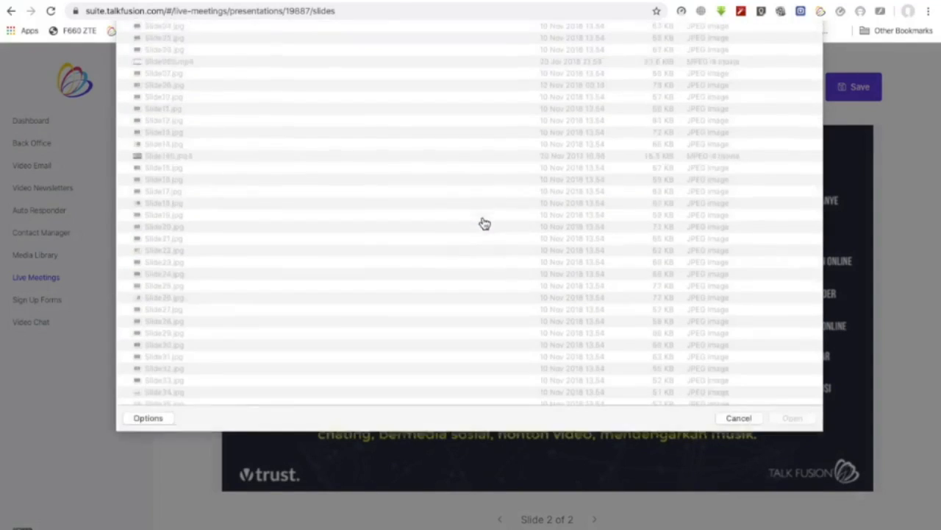
scroll(193, 280, down, 2)
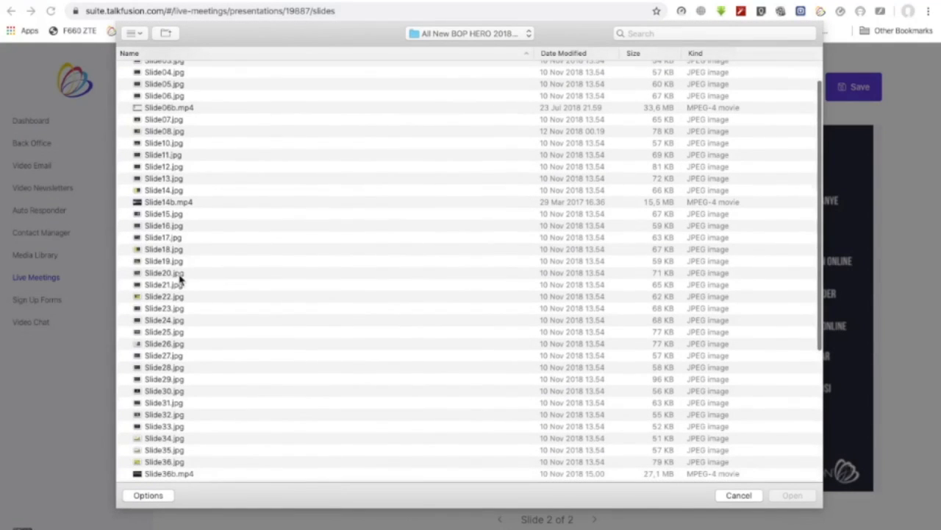
click(168, 273)
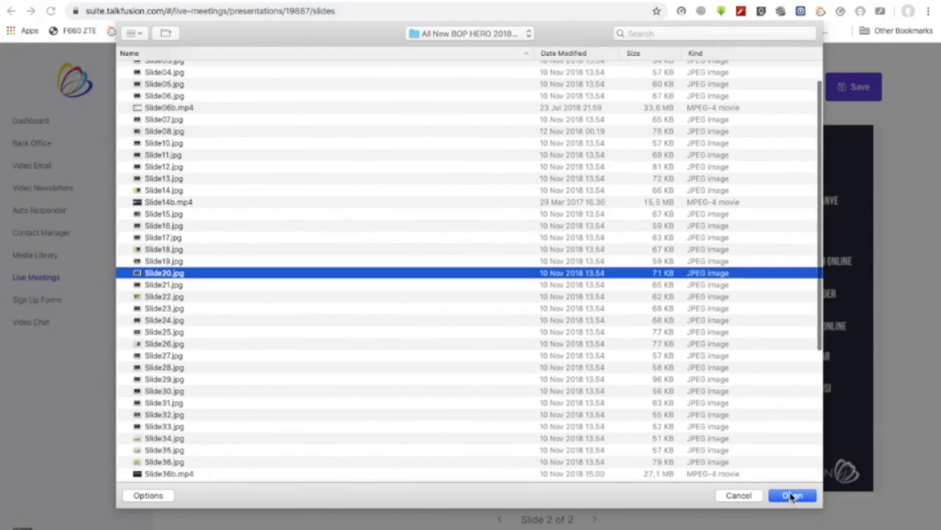
click(792, 495)
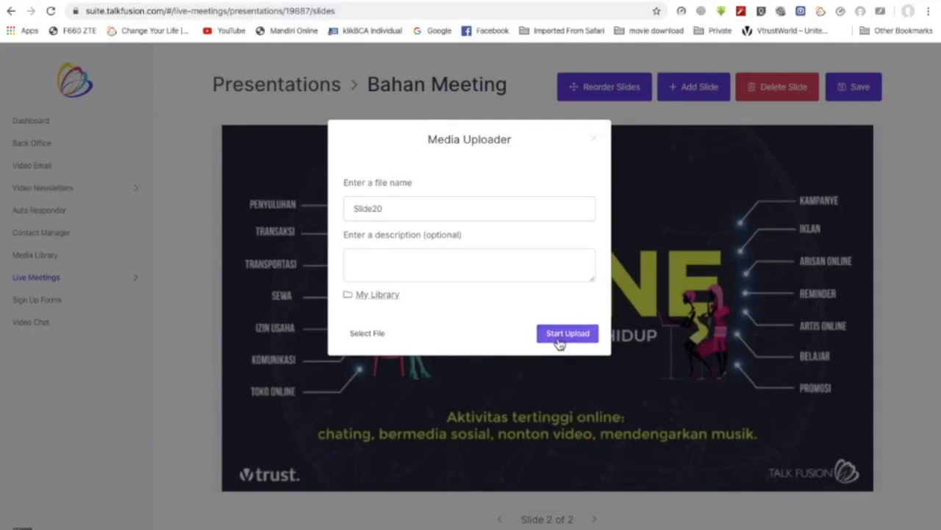
click(570, 335)
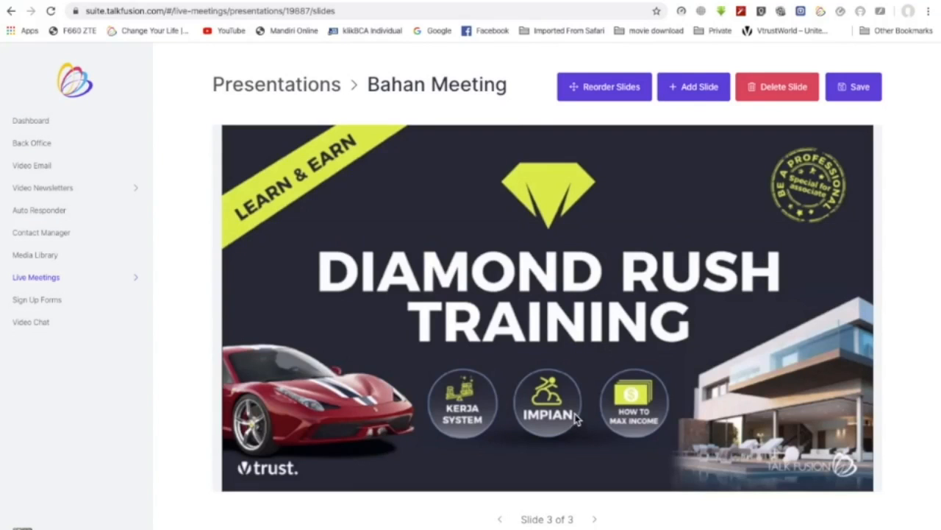
Page through the existing slides and upload the video Slide14b.mp4 as the fourth slide.
click(594, 520)
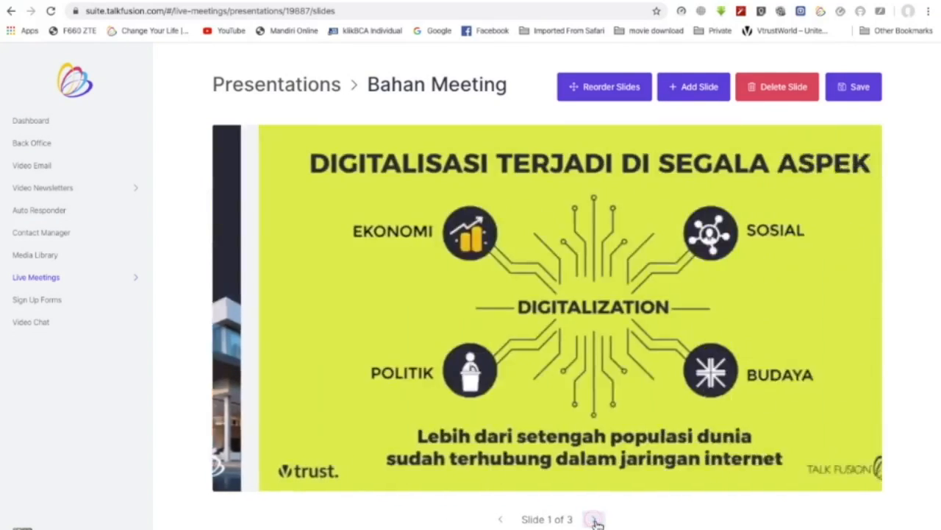
click(595, 520)
click(594, 520)
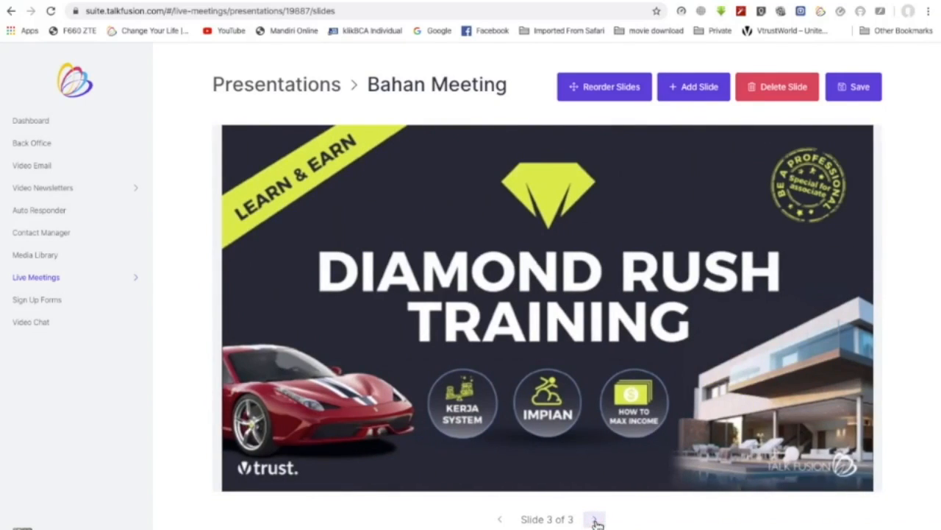
click(688, 92)
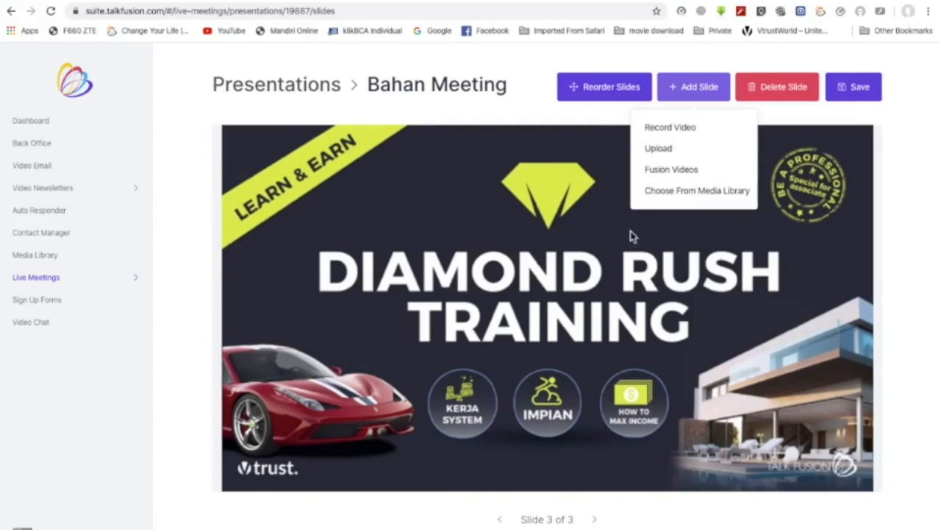
click(662, 150)
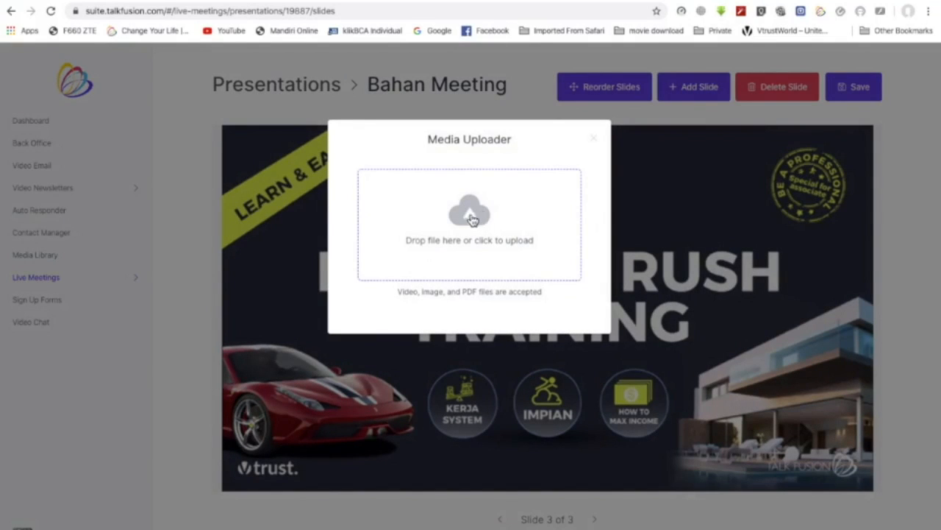
click(469, 220)
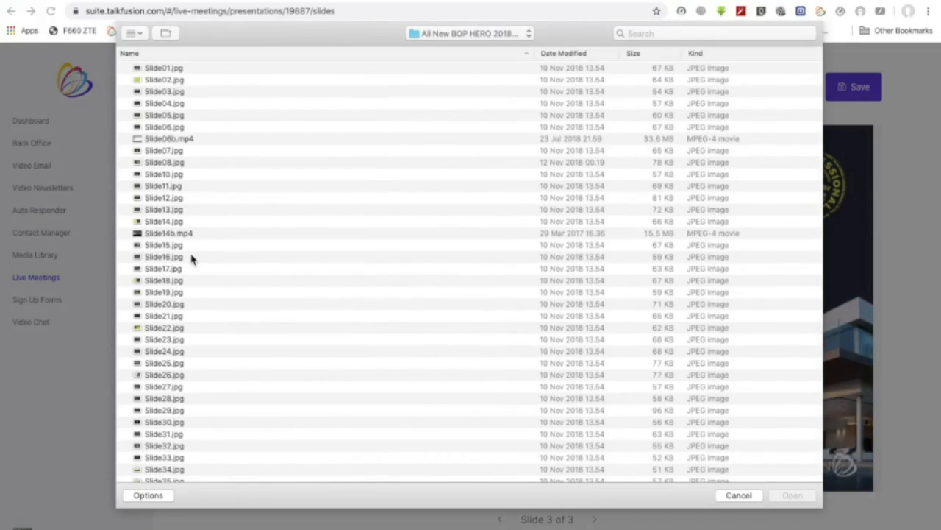
scroll(192, 258, down, 10)
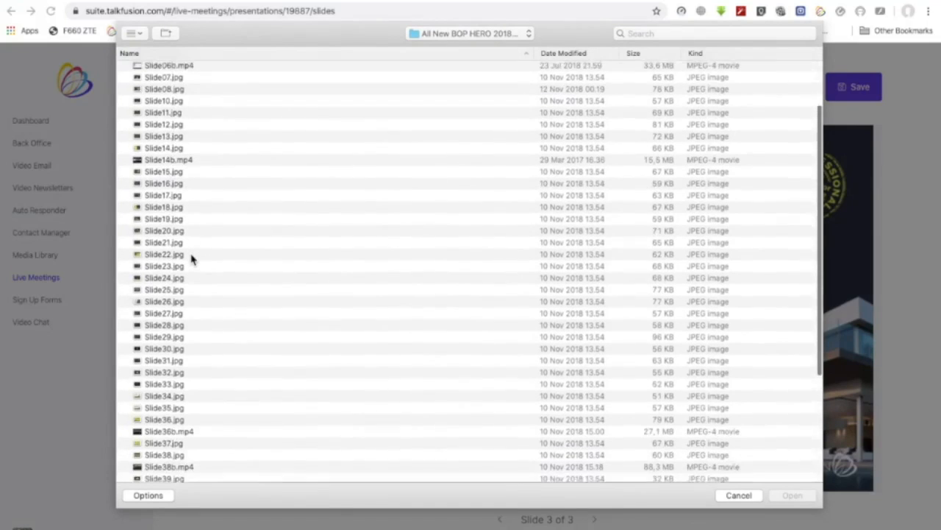
scroll(193, 257, up, 10)
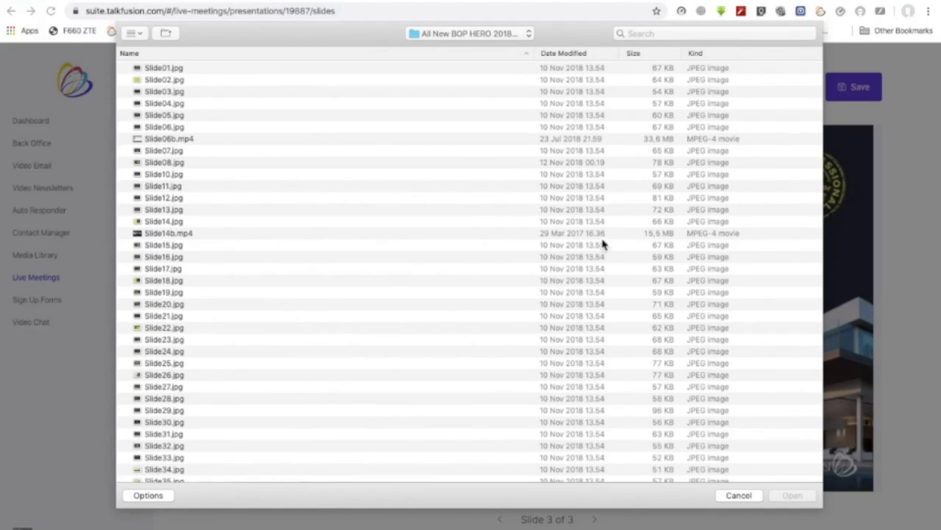
click(181, 234)
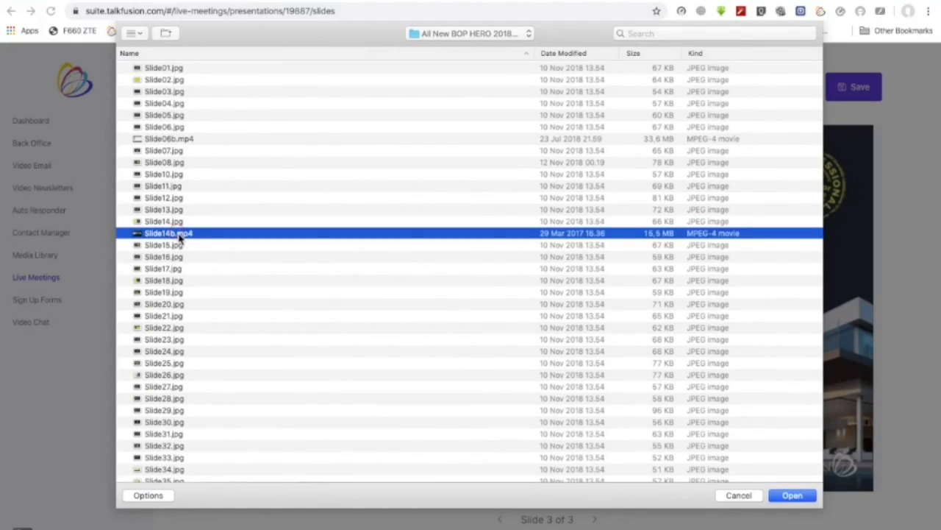
click(792, 496)
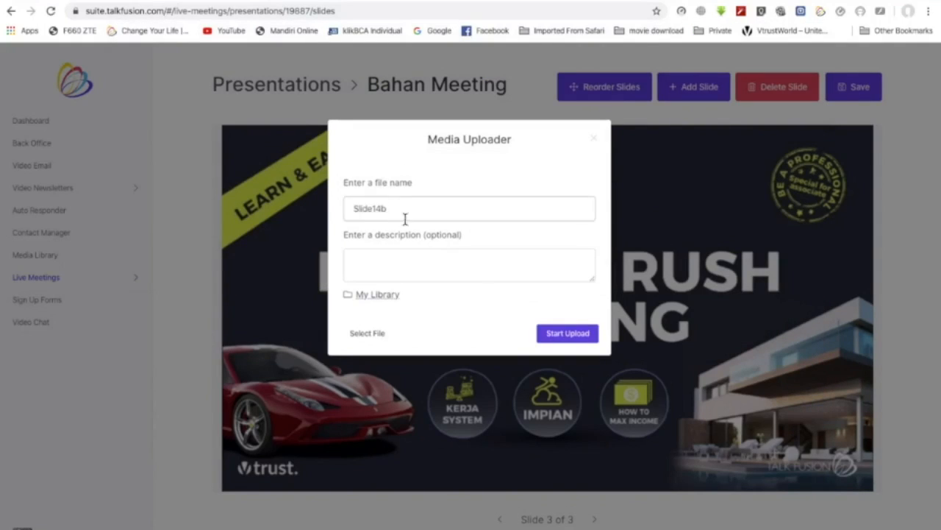
click(568, 335)
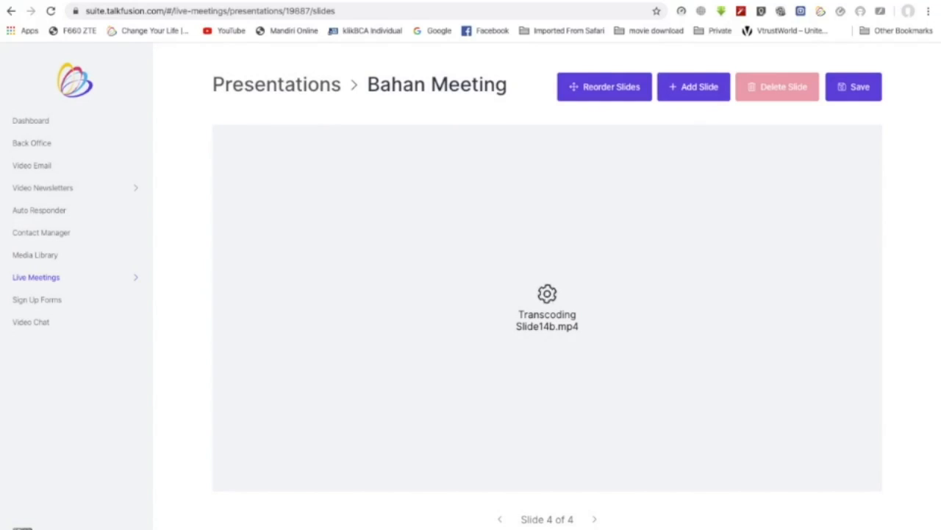
click(772, 1)
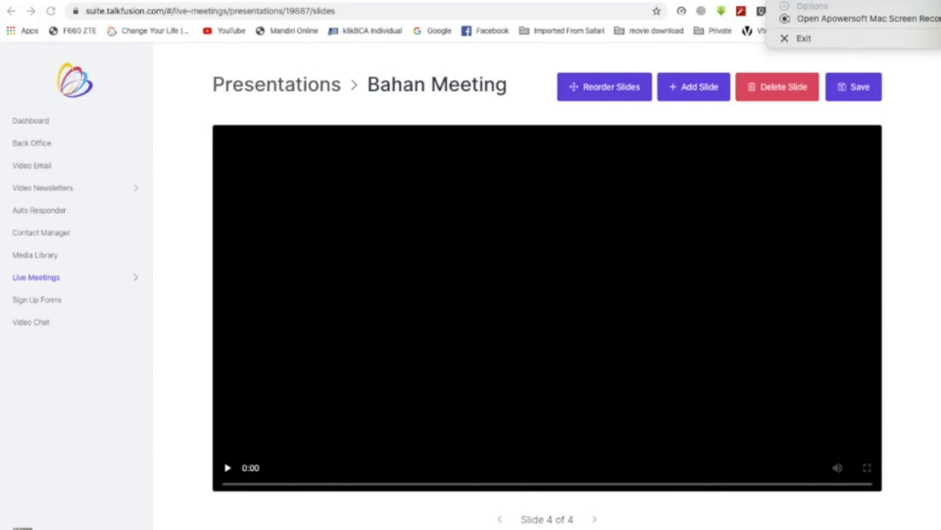
key(Escape)
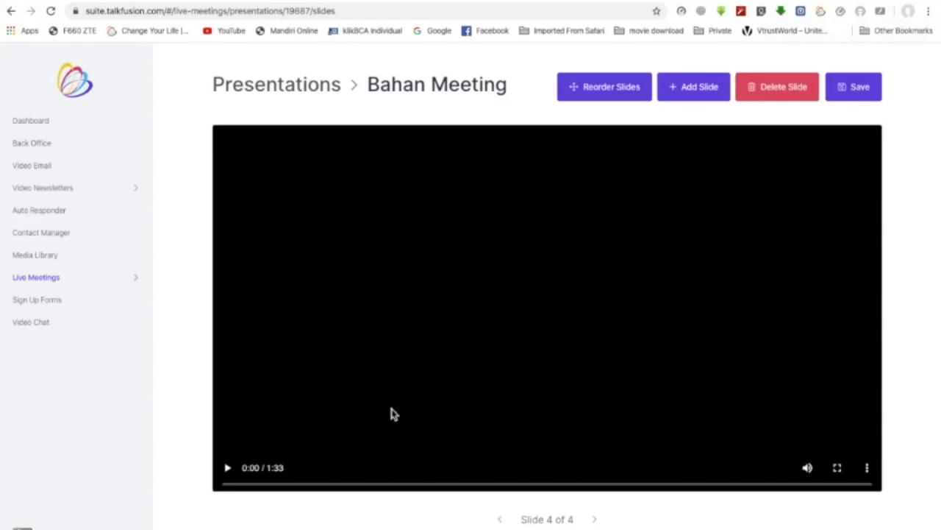
Page through all the slides including the video, and upload Slide28.jpg as the fifth slide.
click(596, 520)
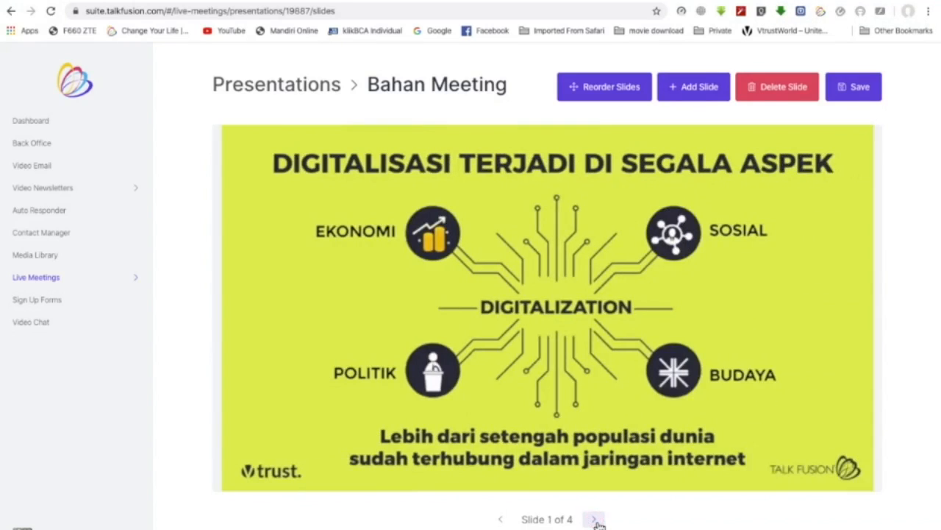
click(596, 520)
click(596, 520)
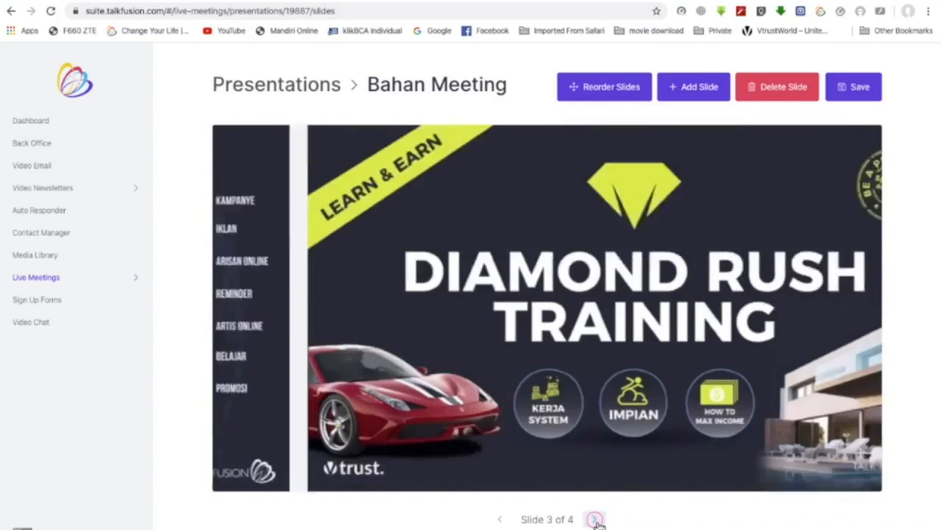
click(597, 521)
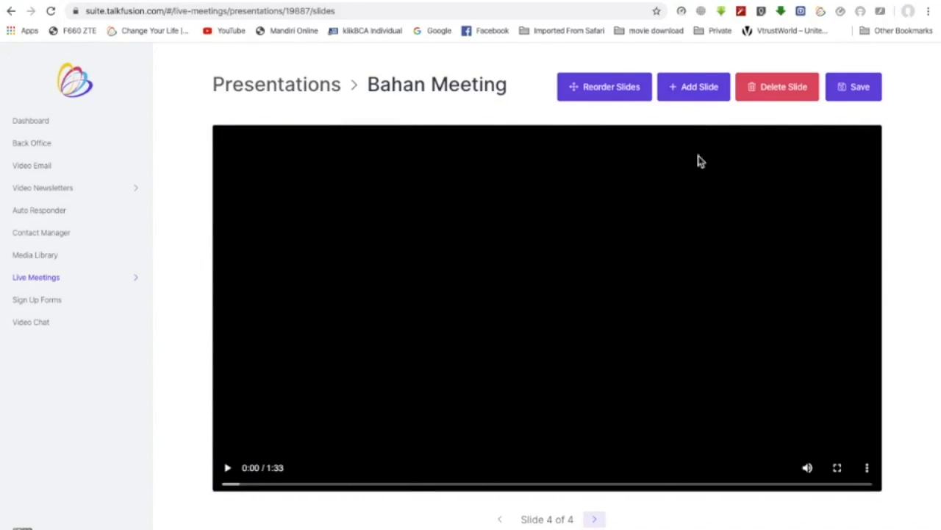
click(697, 95)
click(680, 152)
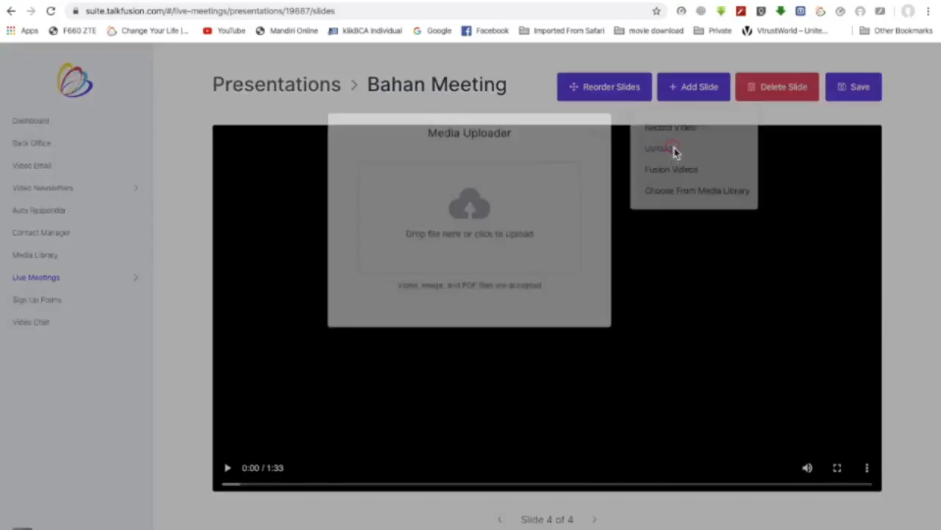
click(483, 226)
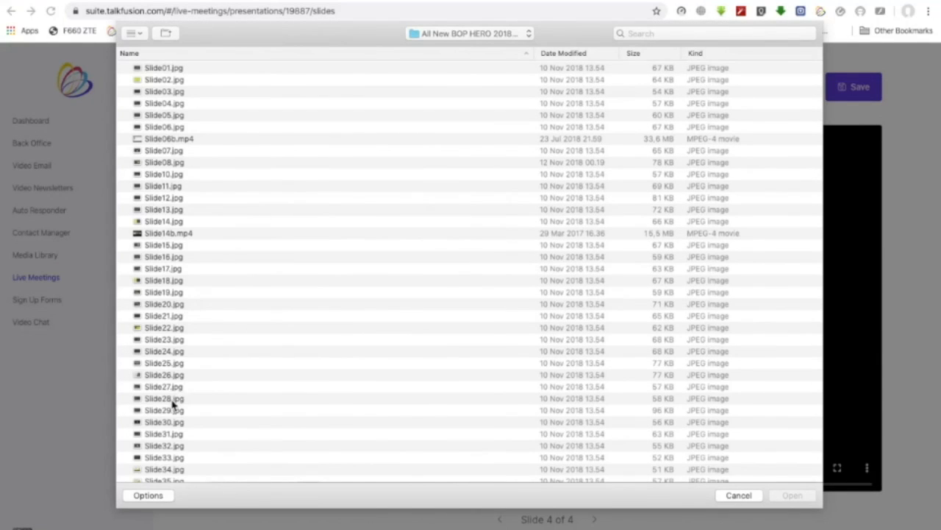
click(171, 399)
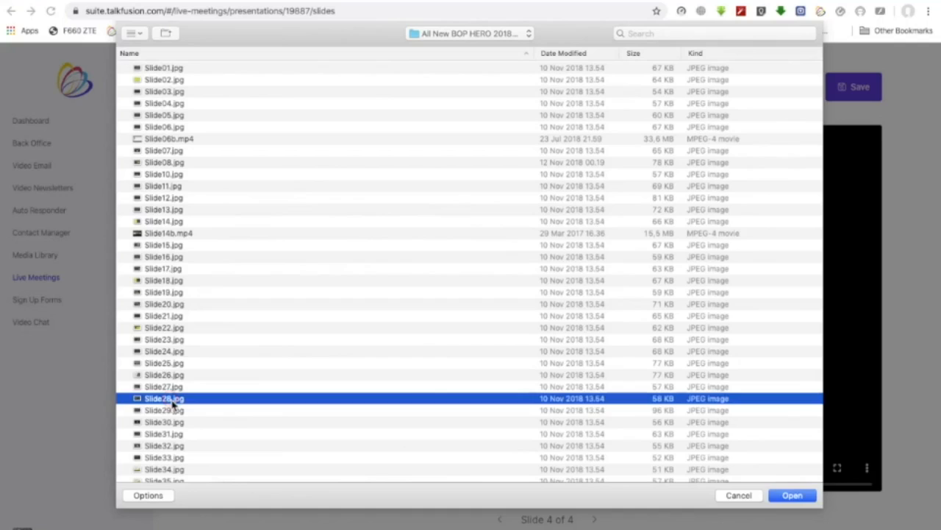
click(792, 495)
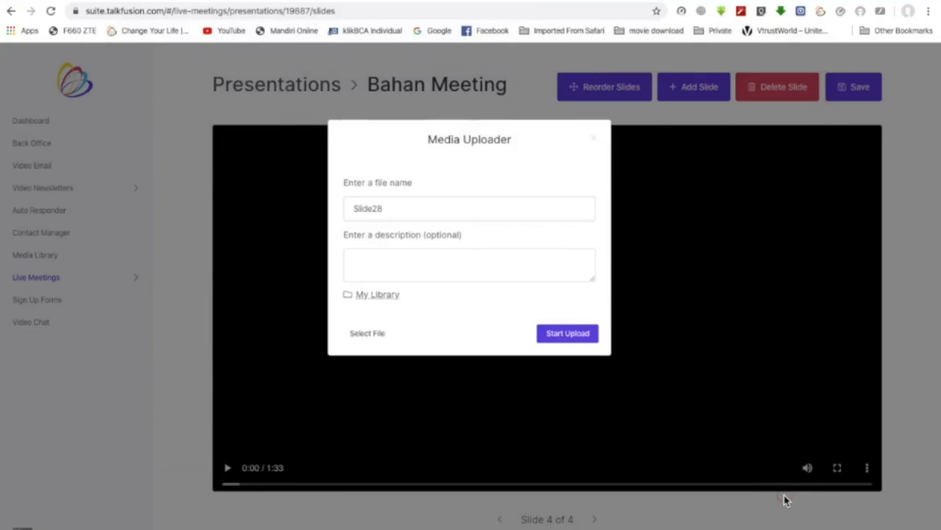
click(561, 335)
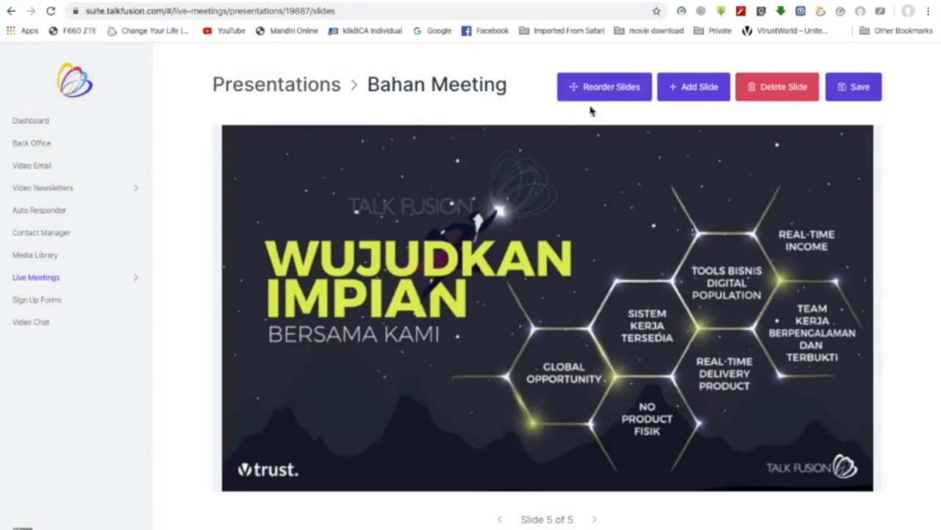
Reorder the slides so "Diamond Rush Training" comes after the video slide, and save the presentation.
click(609, 88)
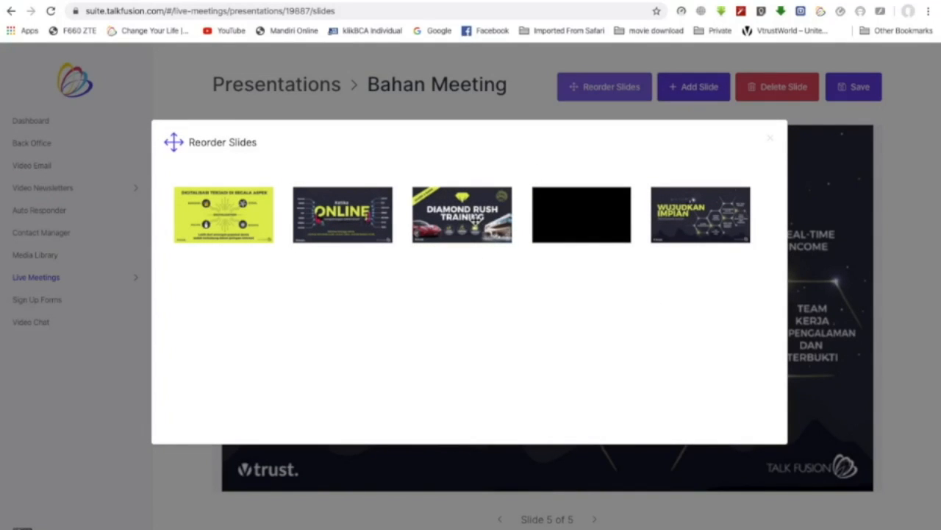
drag(478, 220, 588, 239)
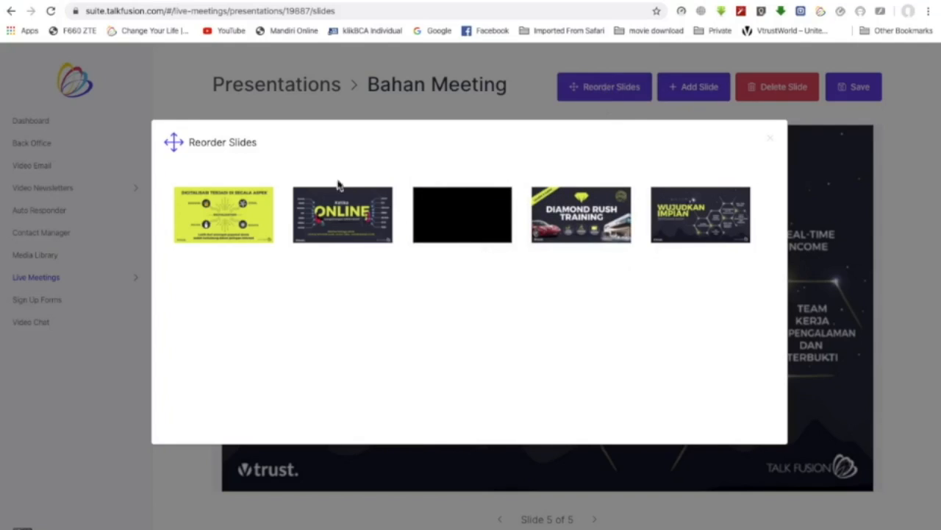
click(770, 141)
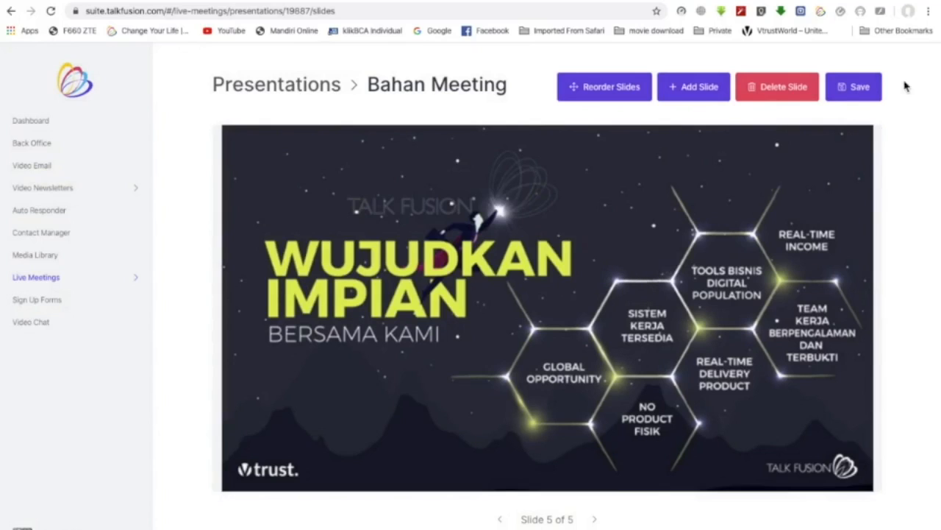
click(856, 91)
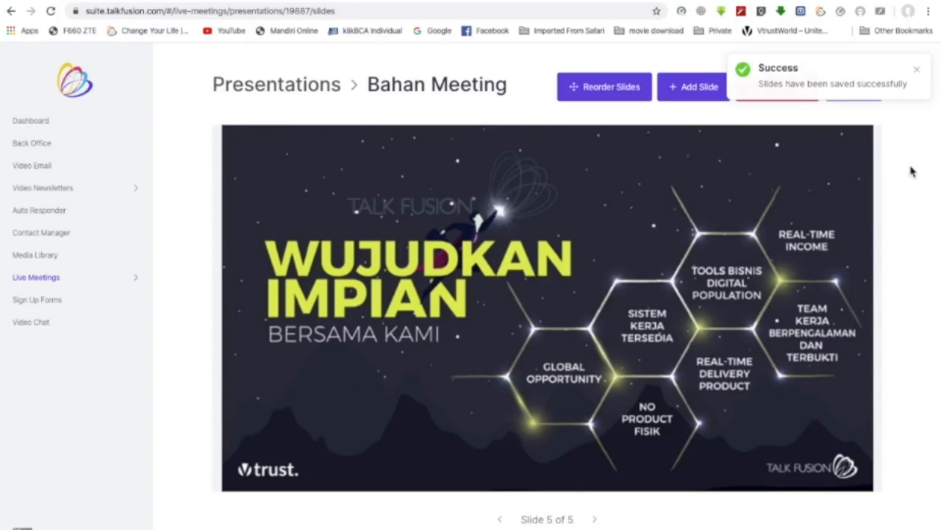
Go to the Live Meetings calendar and open the meeting information for "Meeting dgn Client" on March 21, 2020.
mouse_move(72, 287)
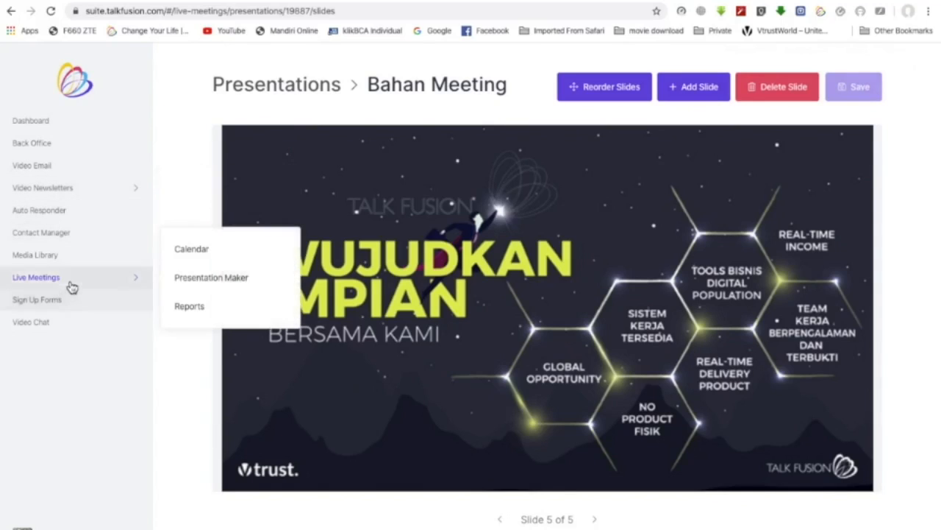
click(195, 250)
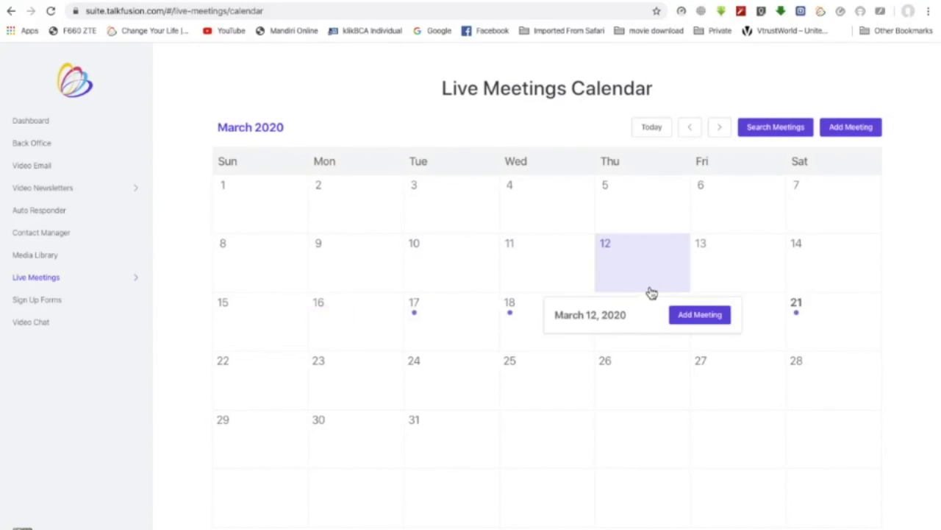
mouse_move(796, 308)
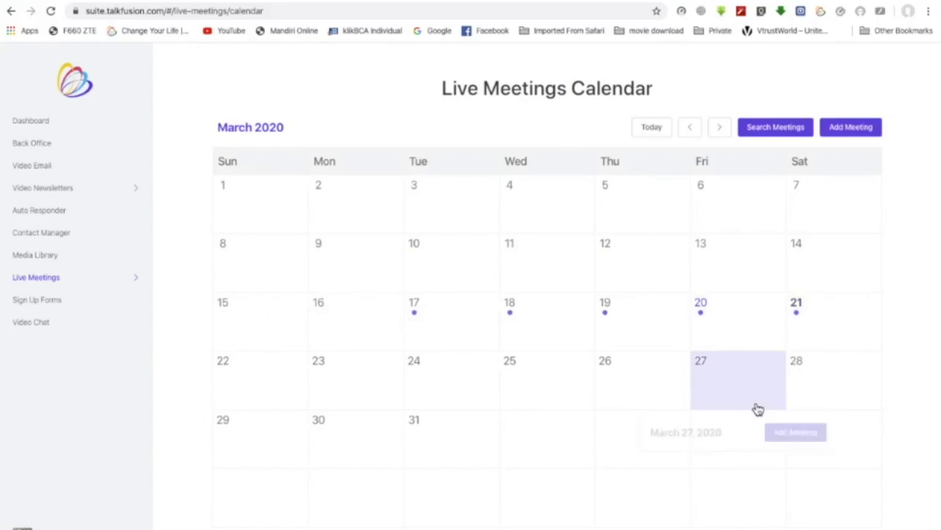
mouse_move(798, 337)
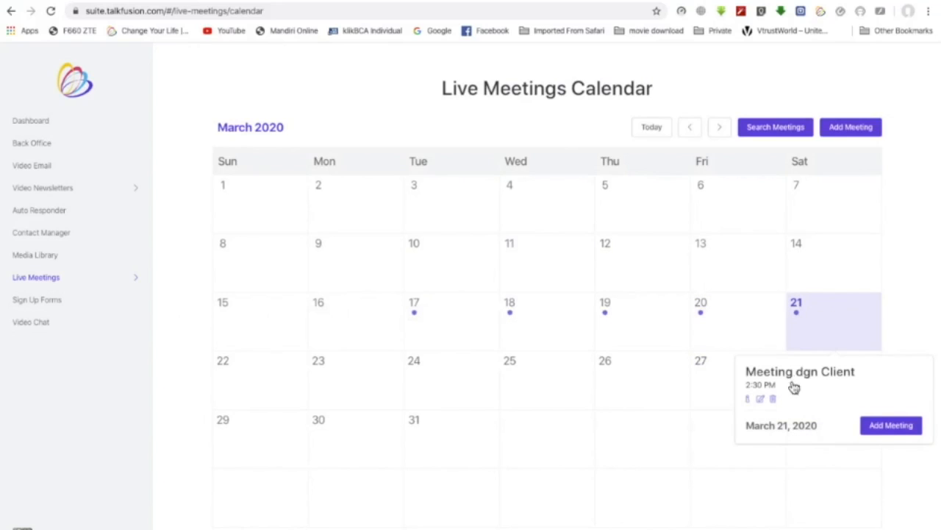
click(748, 399)
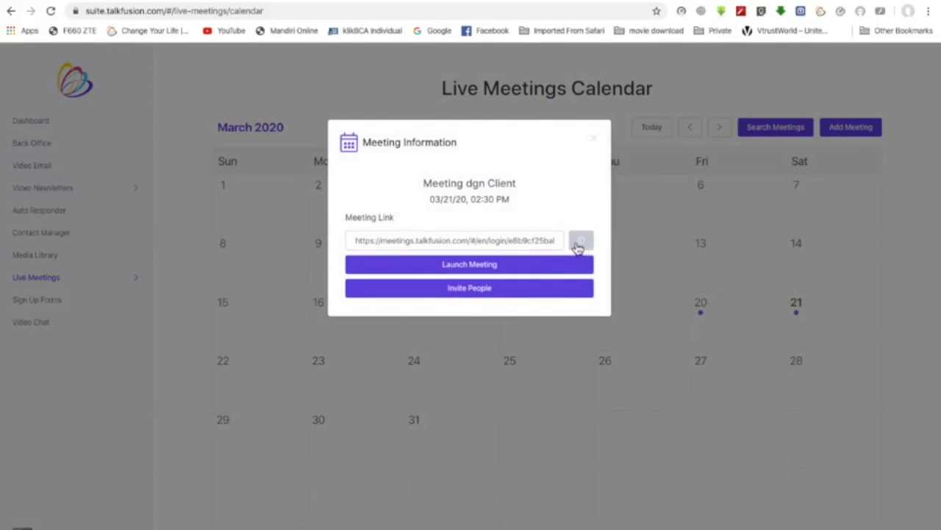
Copy the meeting link of "Meeting dgn Client" to the clipboard and close the meeting information.
drag(354, 242, 567, 242)
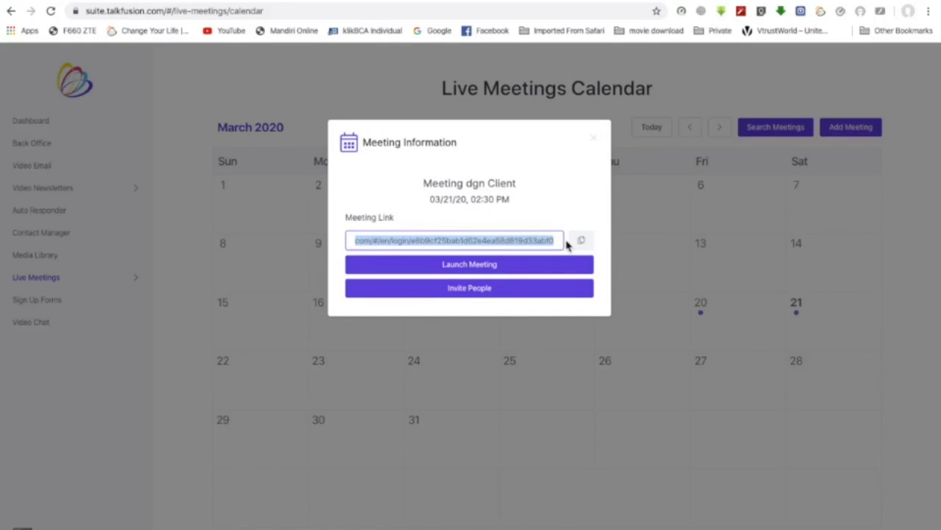
click(581, 241)
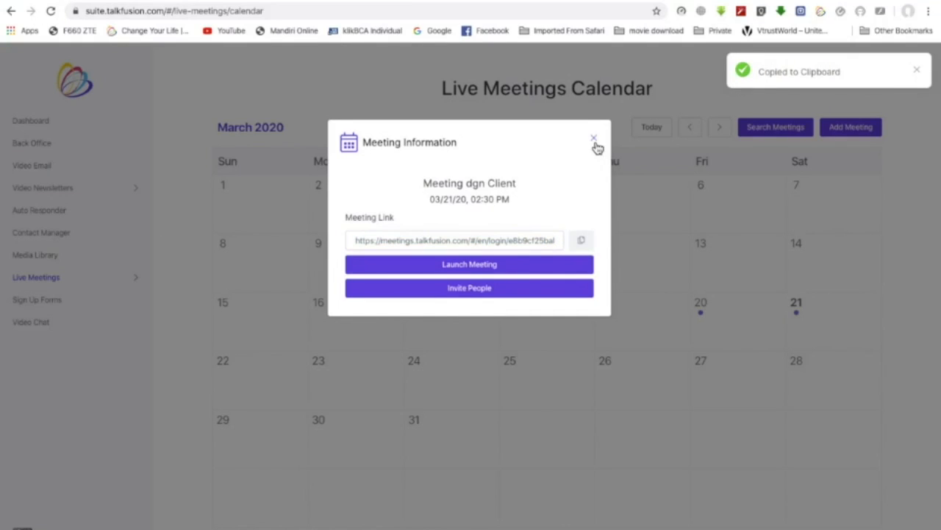
click(594, 141)
click(520, 349)
click(819, 485)
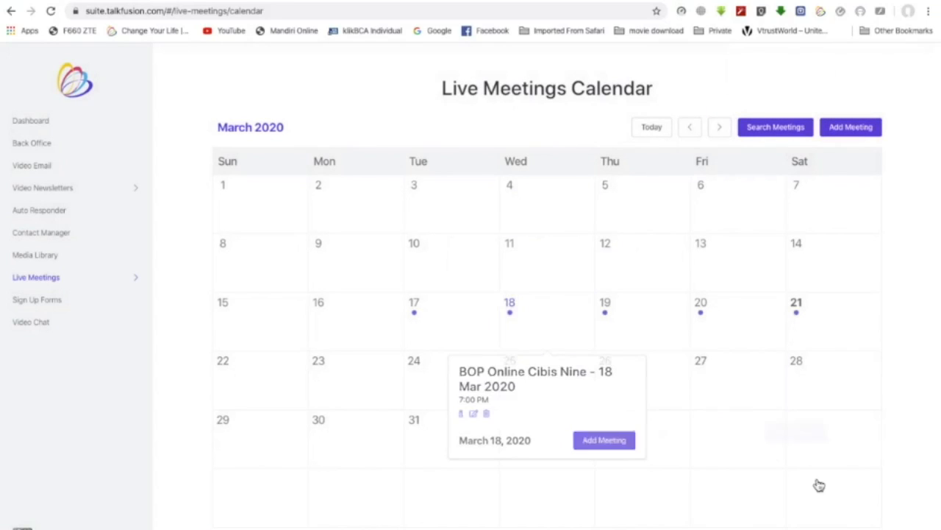
click(714, 361)
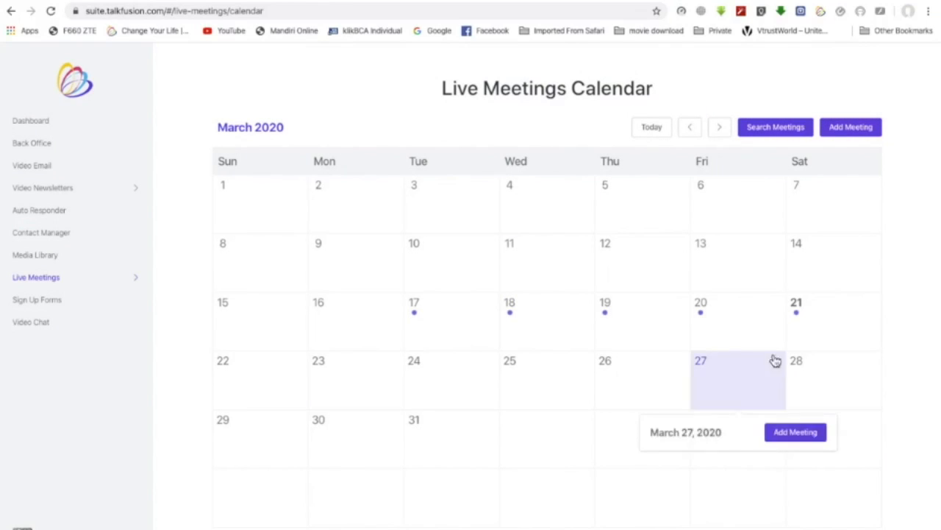
Reopen the information for "Meeting dgn Client" on March 21, 2020 and launch the meeting.
click(799, 321)
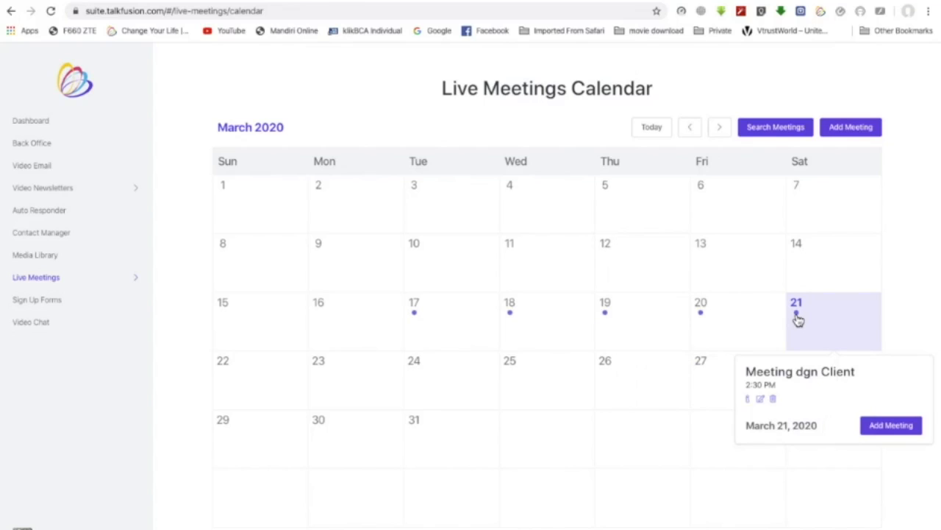
click(749, 399)
click(487, 266)
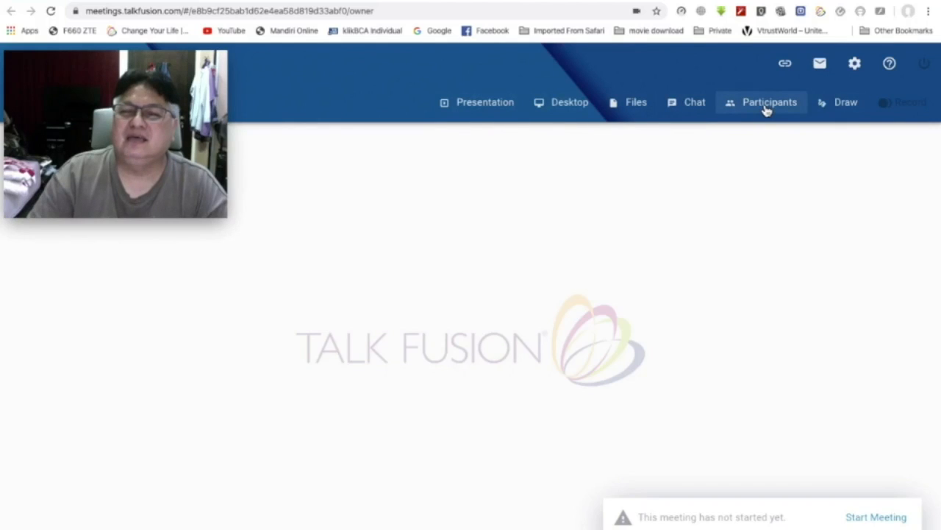
Show the participants list at the far side of the meeting room and switch on its visibility for attendees.
click(767, 108)
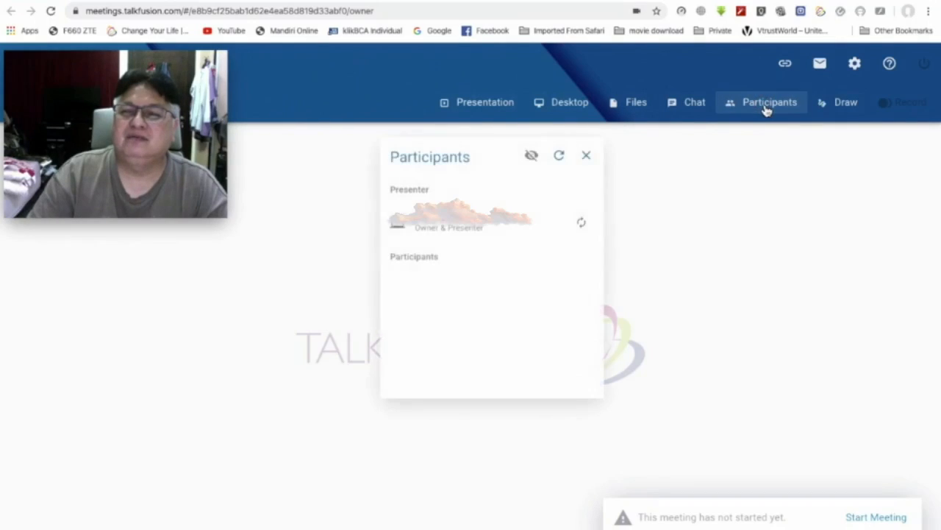
drag(466, 147, 803, 135)
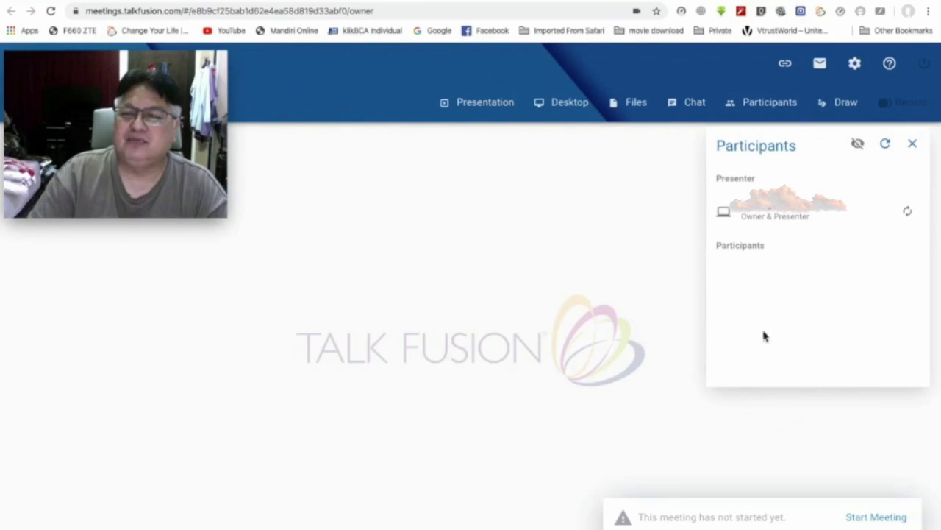
click(858, 146)
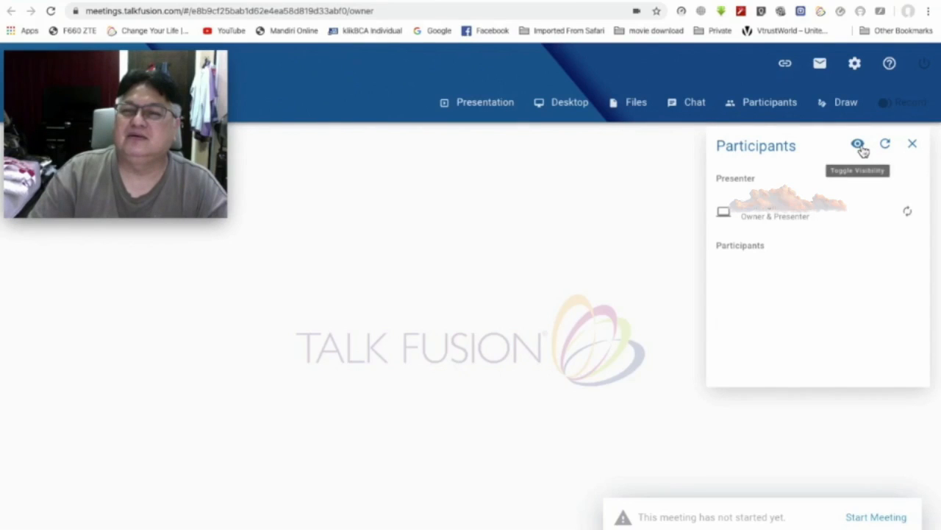
Place the chat beside the participants list, switch on its visibility for attendees, and close both windows.
click(689, 107)
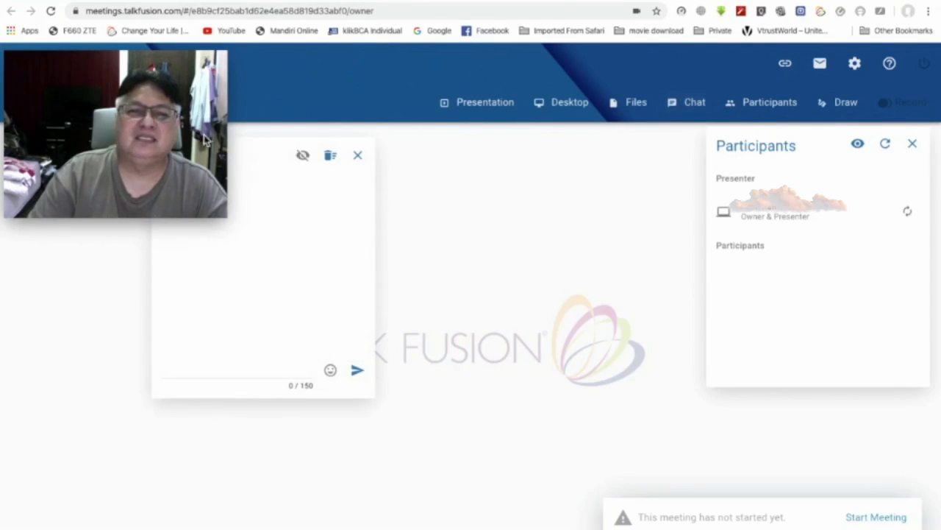
drag(250, 155, 480, 144)
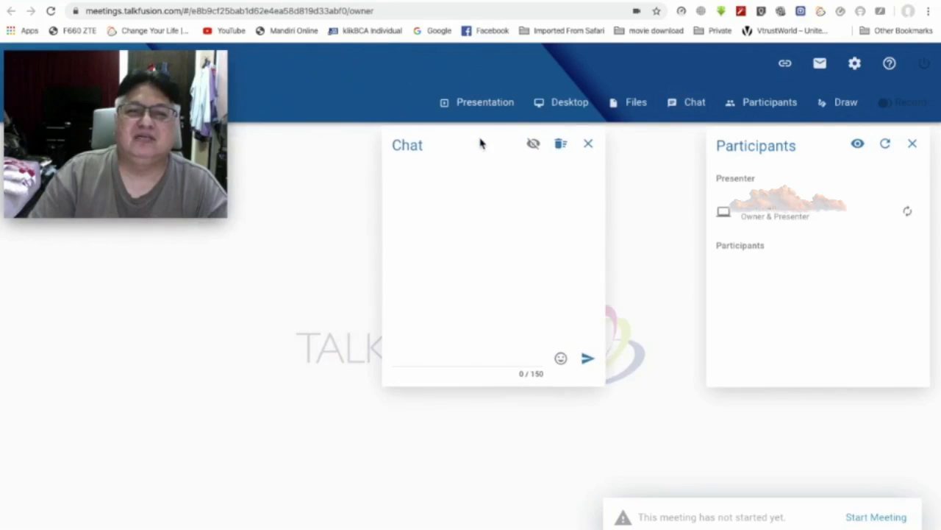
click(534, 145)
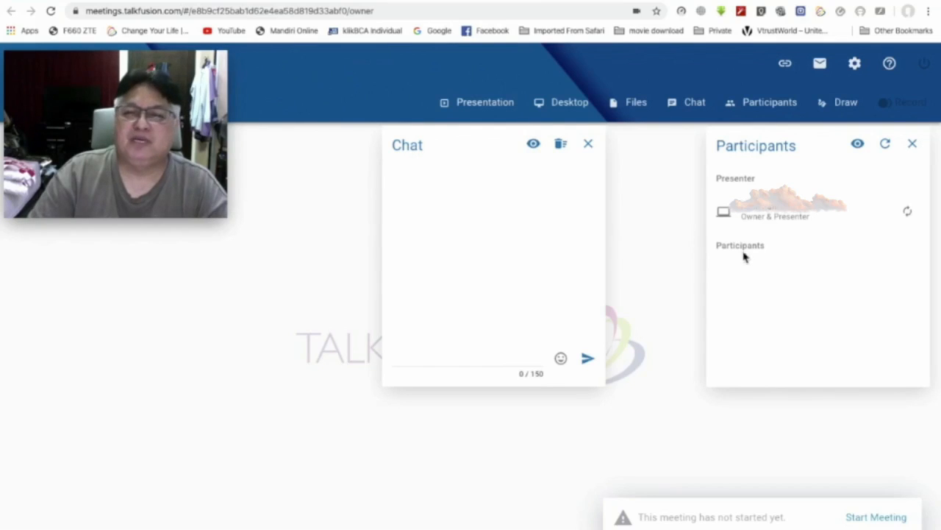
click(589, 146)
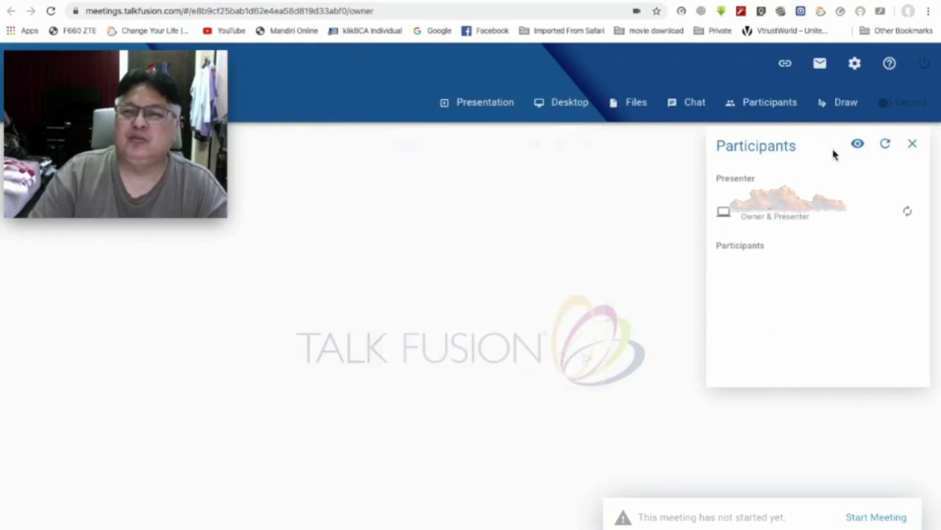
click(914, 143)
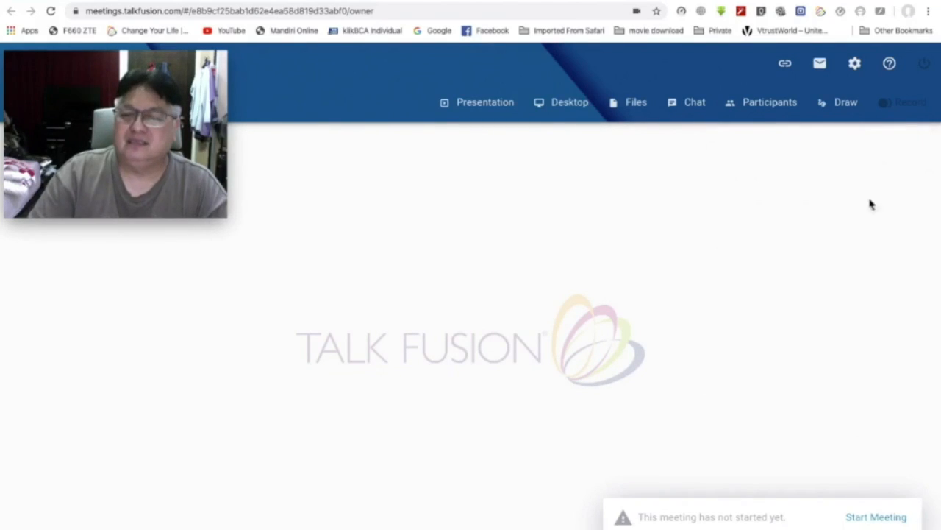
Start the meeting and set up the whiteboard with a dark red marker at a line width of 5px.
click(875, 518)
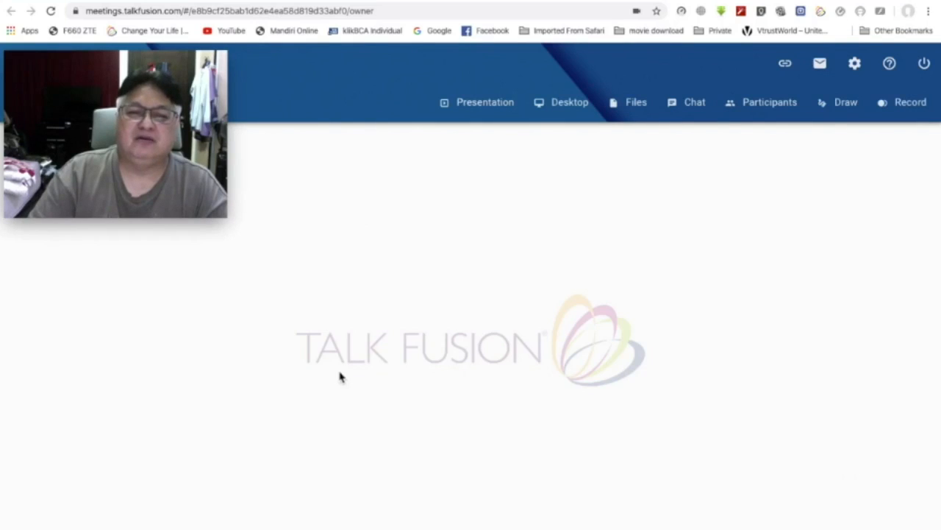
click(845, 107)
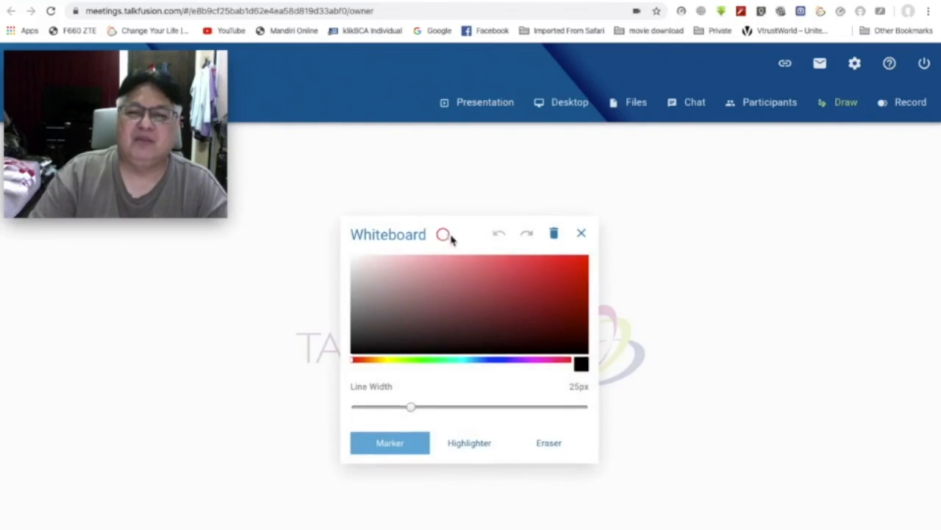
mouse_move(450, 238)
mouse_down()
mouse_move(755, 171)
mouse_move(783, 147)
mouse_up()
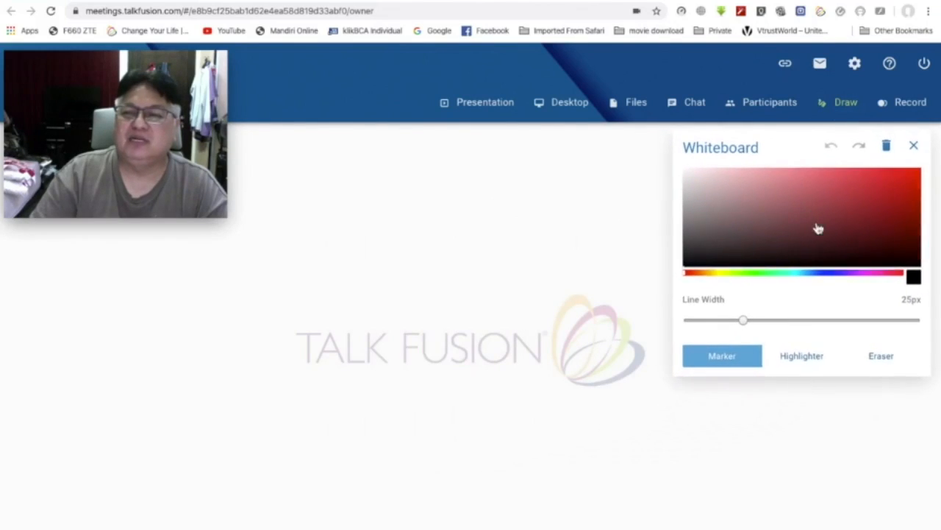
click(868, 200)
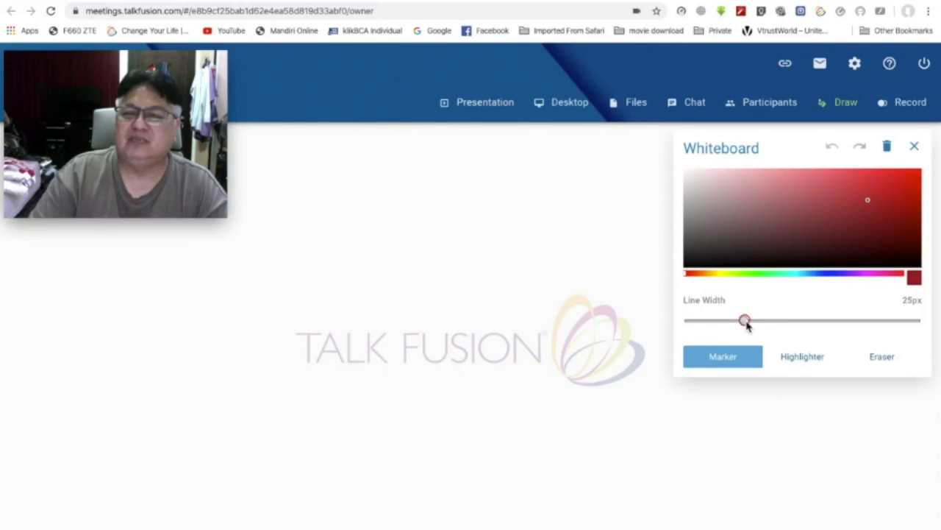
drag(746, 324, 702, 326)
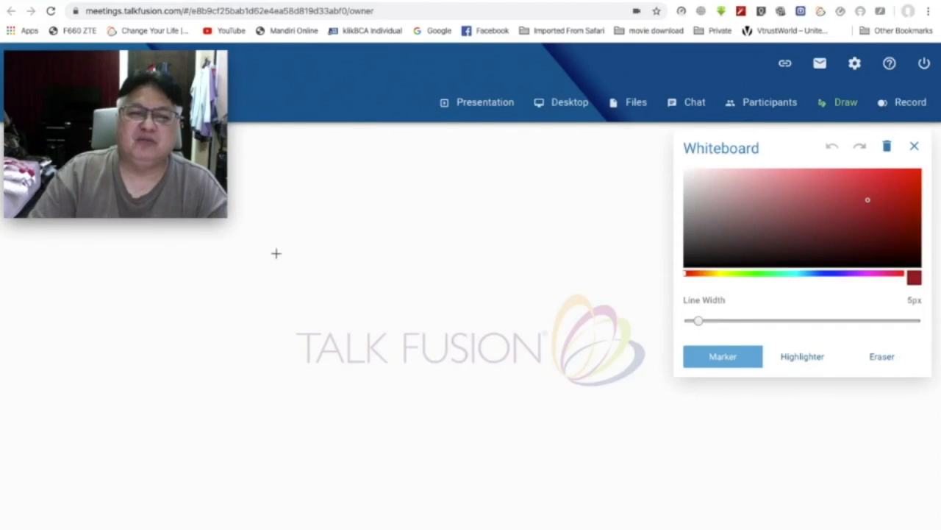
Draw several freehand dark red test strokes across the whiteboard and clear them all.
drag(274, 212, 319, 247)
mouse_move(320, 216)
mouse_down()
mouse_move(321, 254)
mouse_move(351, 257)
mouse_up()
mouse_move(366, 226)
mouse_down()
mouse_move(402, 265)
mouse_move(433, 263)
mouse_up()
drag(436, 227, 470, 287)
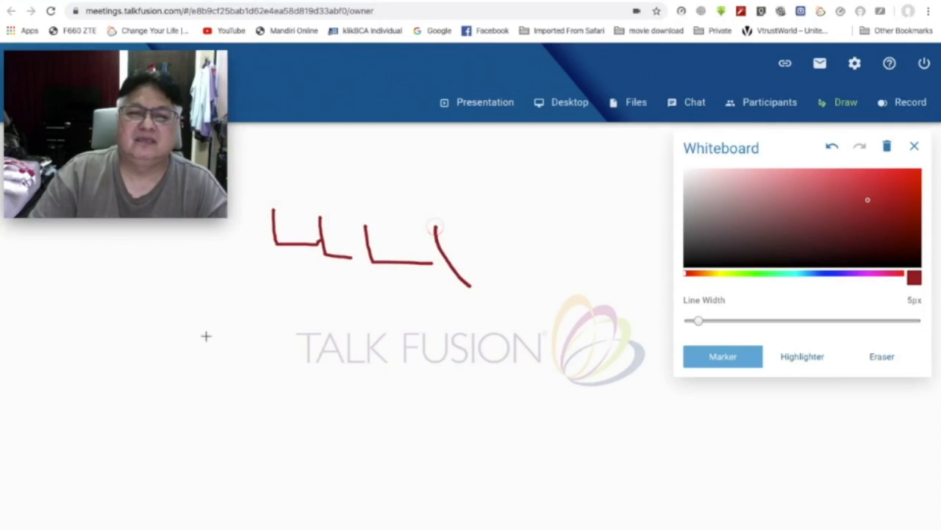
mouse_move(203, 333)
mouse_down()
mouse_move(371, 383)
mouse_move(364, 420)
mouse_up()
mouse_move(508, 215)
mouse_down()
mouse_move(517, 340)
mouse_move(530, 360)
mouse_up()
drag(270, 279, 381, 303)
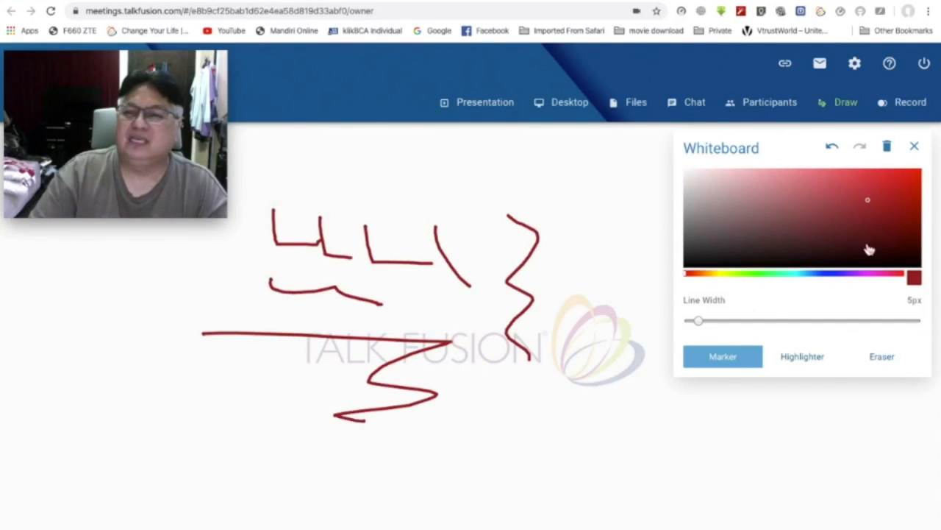
click(888, 147)
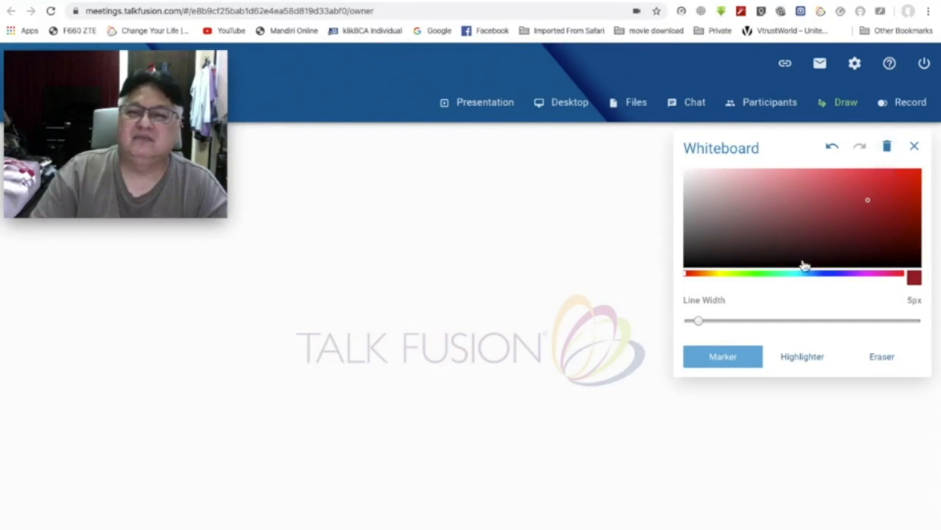
Handwrite "tulis nama saya" on the whiteboard with a green marker and clear the writing.
click(763, 273)
click(844, 207)
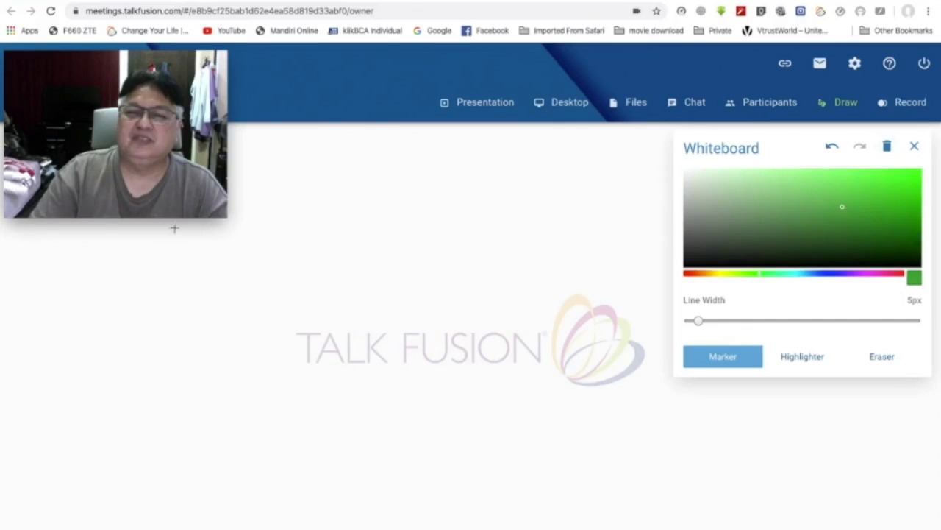
mouse_move(255, 245)
mouse_down()
mouse_move(242, 278)
mouse_move(390, 245)
mouse_move(456, 263)
mouse_move(325, 354)
mouse_move(239, 369)
mouse_up()
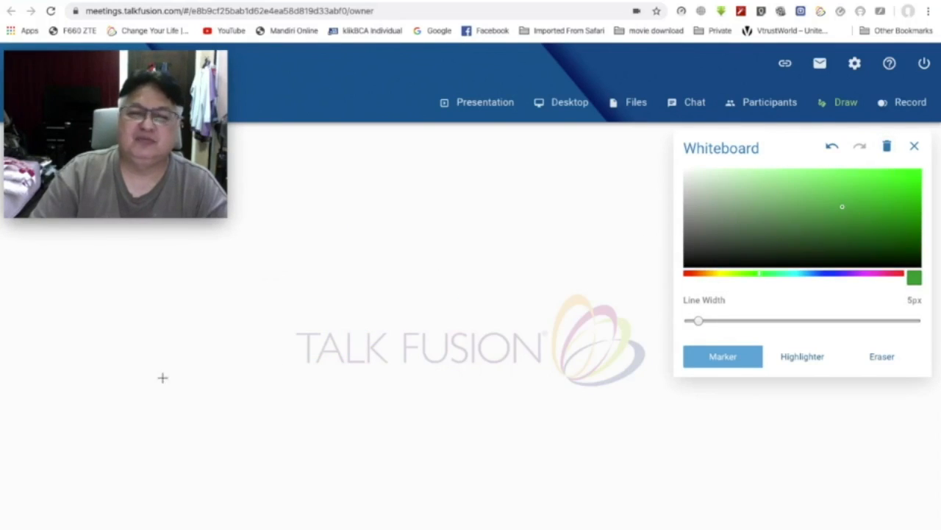
mouse_move(145, 263)
mouse_down()
mouse_move(176, 325)
mouse_move(255, 306)
mouse_move(240, 297)
mouse_move(275, 326)
mouse_move(316, 322)
mouse_up()
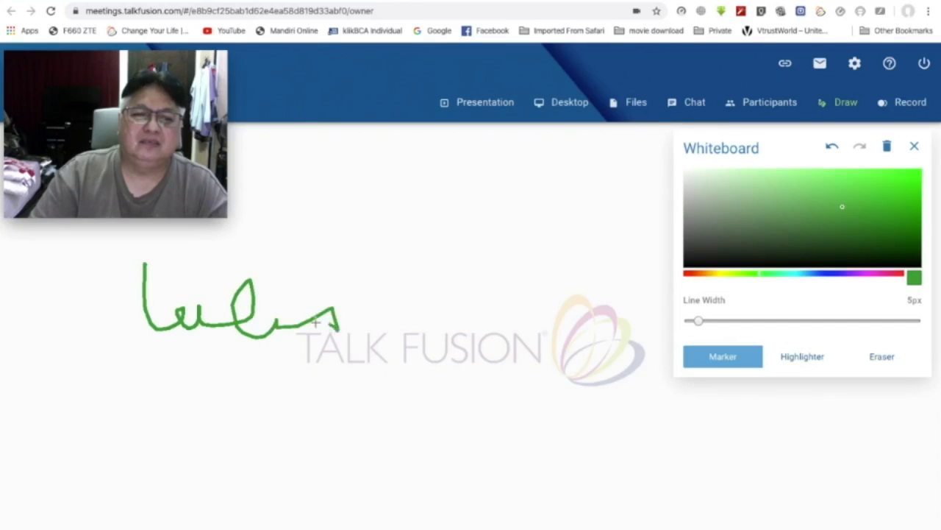
click(275, 288)
drag(131, 280, 184, 292)
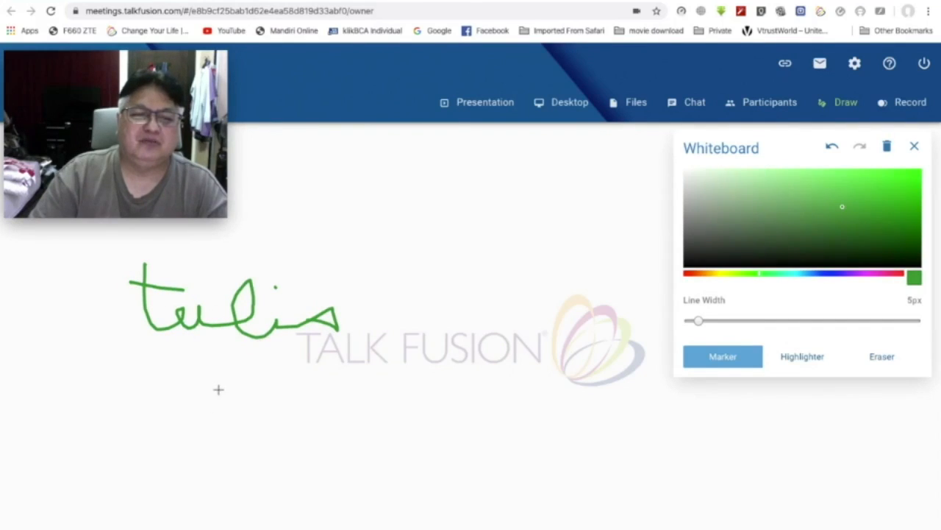
mouse_move(200, 370)
mouse_down()
mouse_move(225, 387)
mouse_move(242, 370)
mouse_move(265, 391)
mouse_move(315, 375)
mouse_move(328, 390)
mouse_move(366, 368)
mouse_move(423, 396)
mouse_up()
mouse_move(493, 353)
mouse_down()
mouse_move(471, 382)
mouse_move(511, 358)
mouse_move(517, 367)
mouse_move(570, 353)
mouse_move(568, 424)
mouse_up()
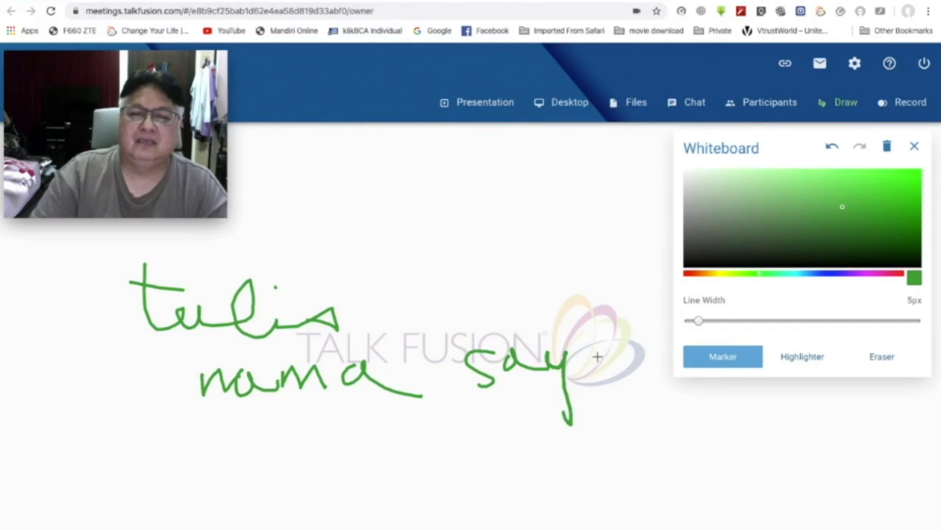
drag(598, 350, 627, 366)
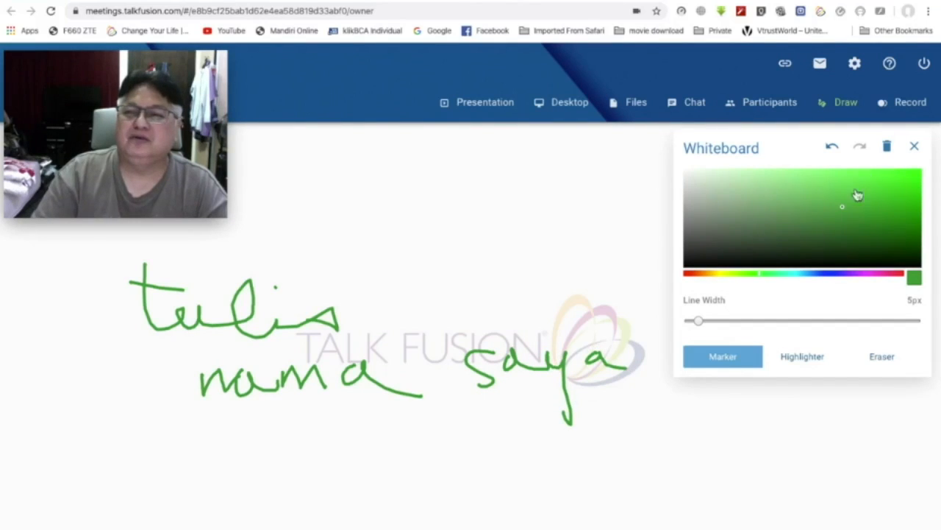
click(887, 148)
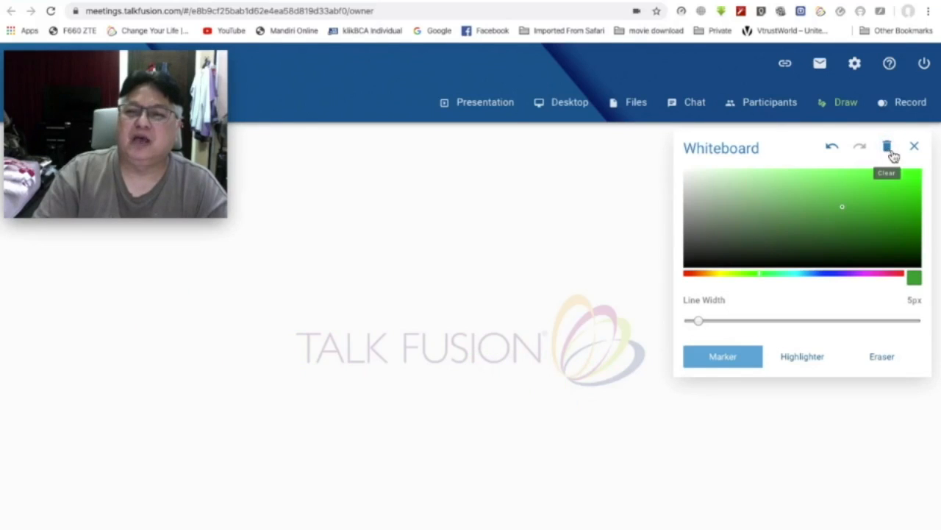
Close the whiteboard and share the "Bahan Meeting" presentation with the meeting participants.
click(914, 146)
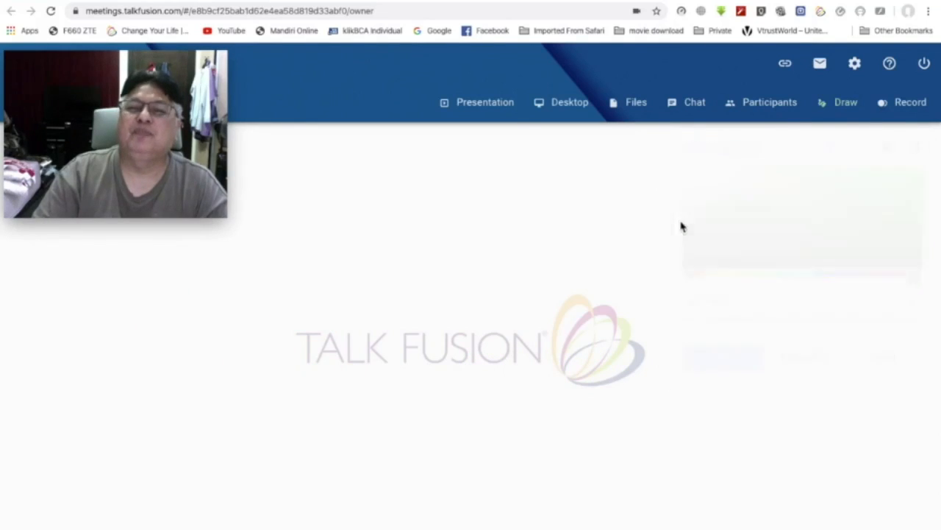
click(447, 109)
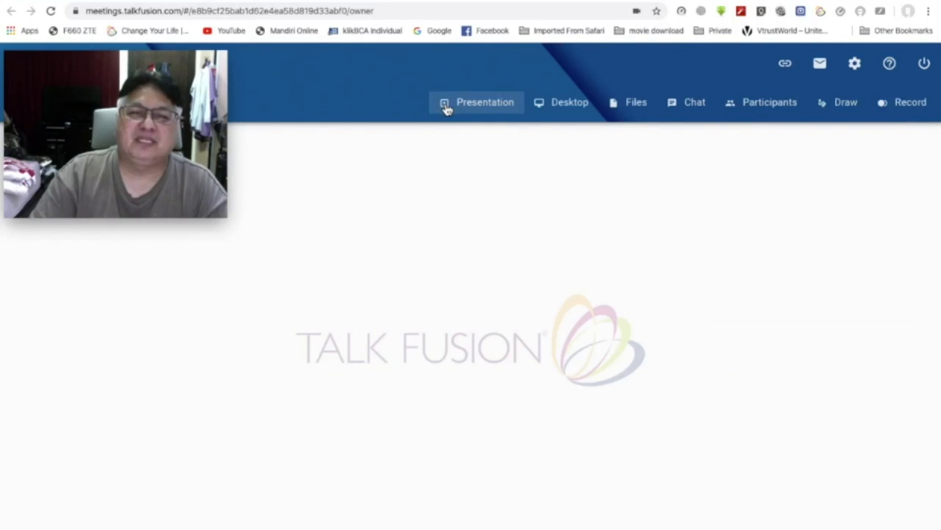
click(447, 109)
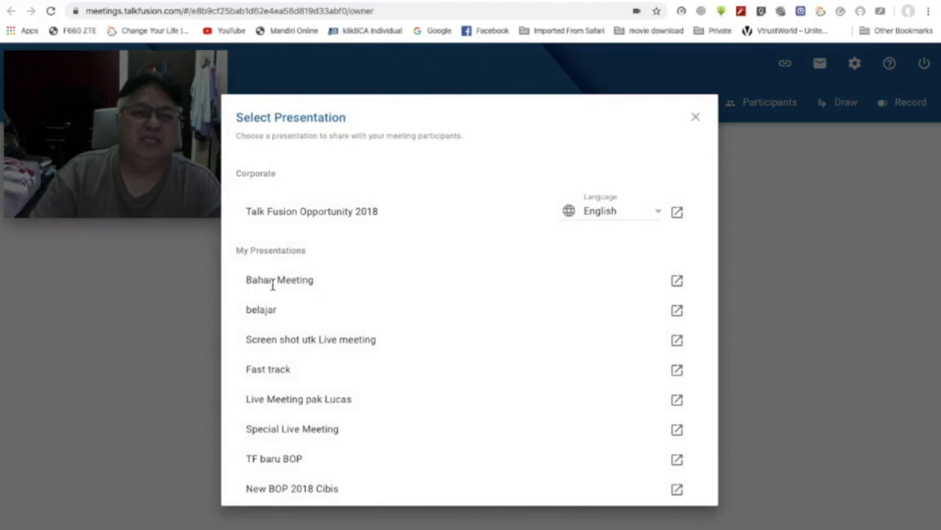
click(677, 282)
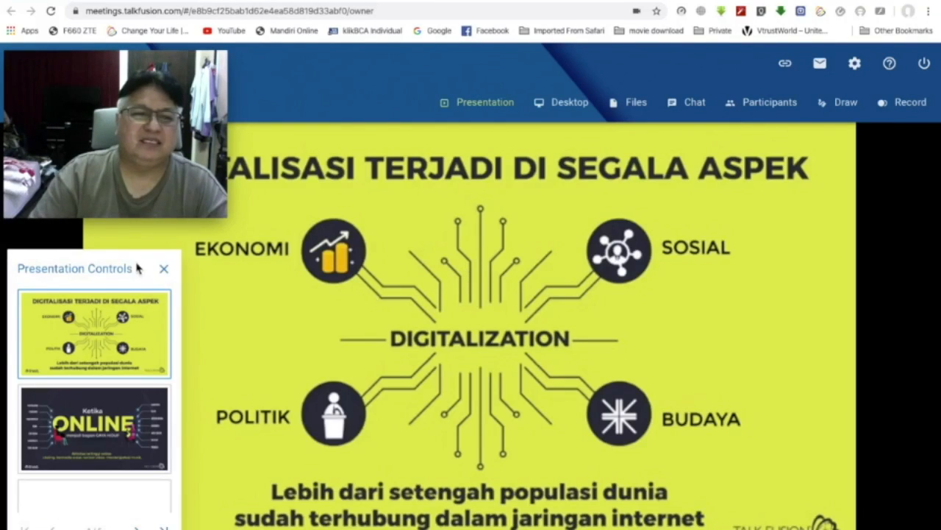
Advance the shared presentation to slide 3, moving the slide controls up beneath the webcam video.
drag(136, 263, 136, 234)
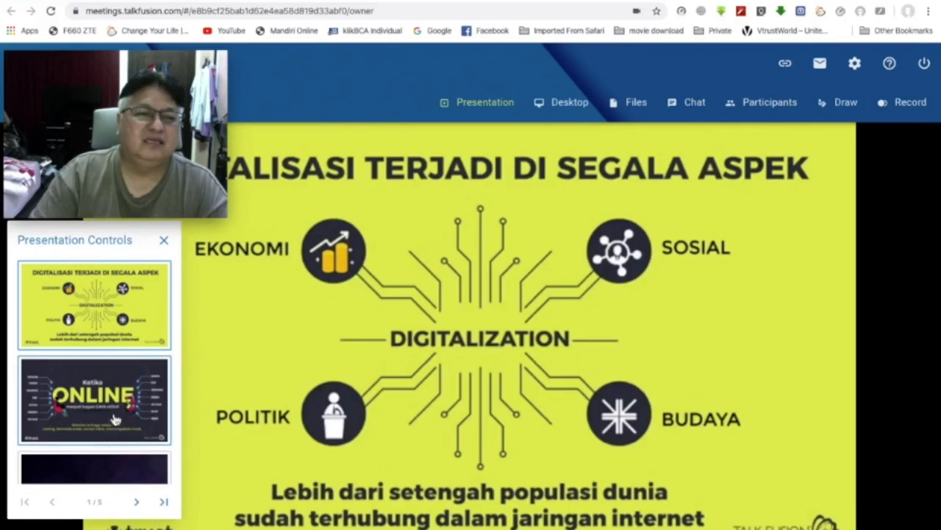
click(139, 503)
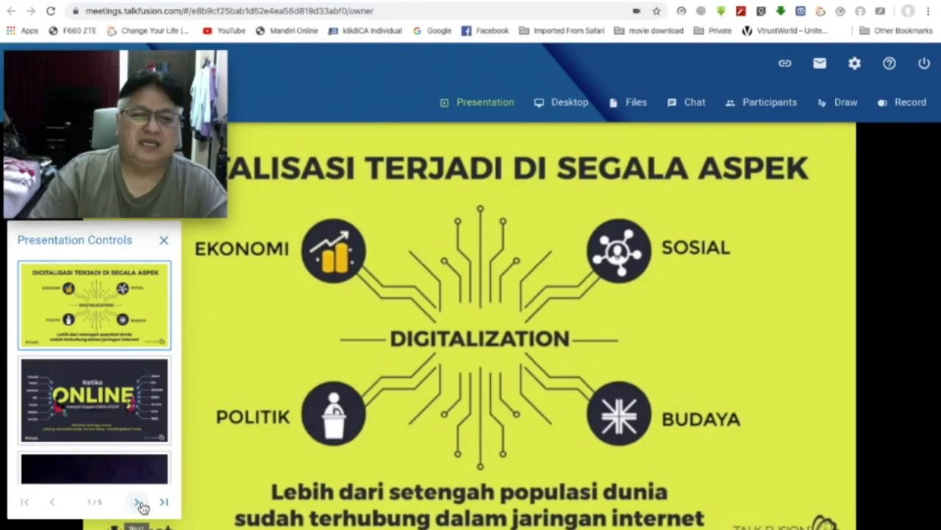
click(140, 503)
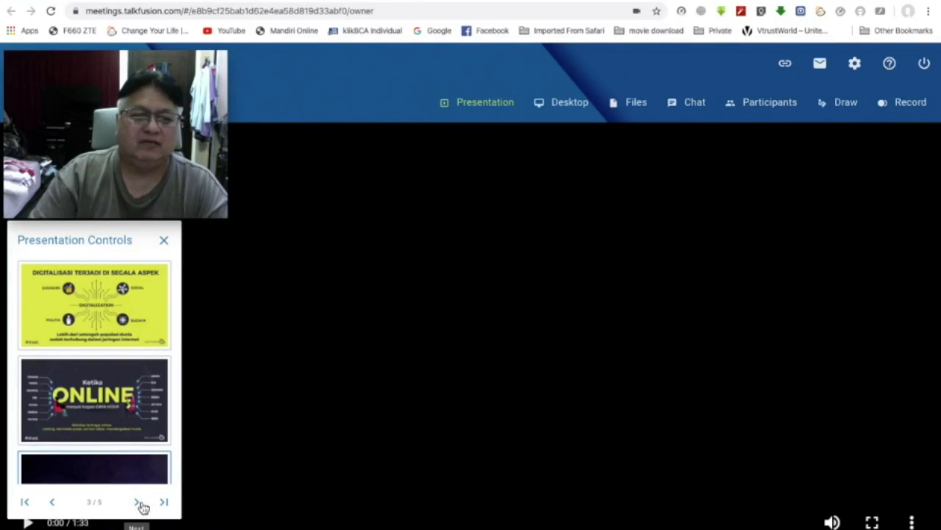
mouse_move(126, 87)
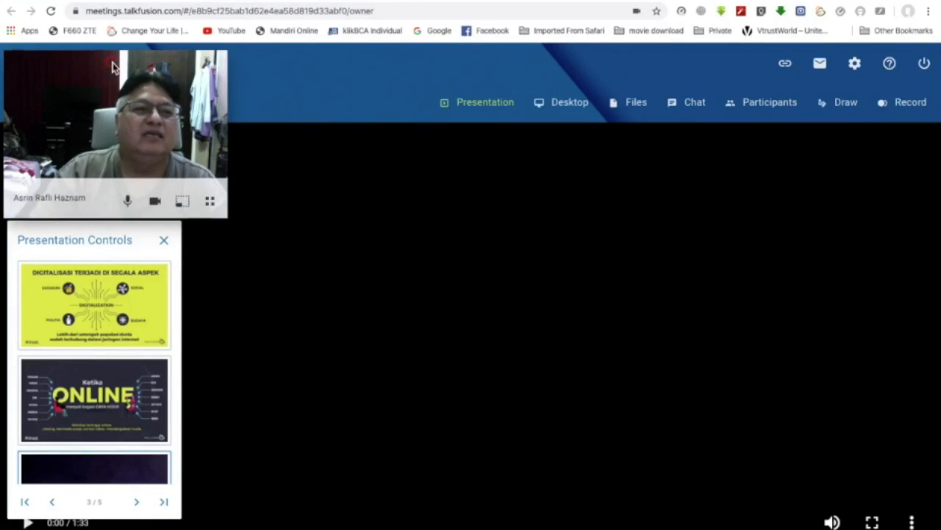
drag(83, 239, 85, 234)
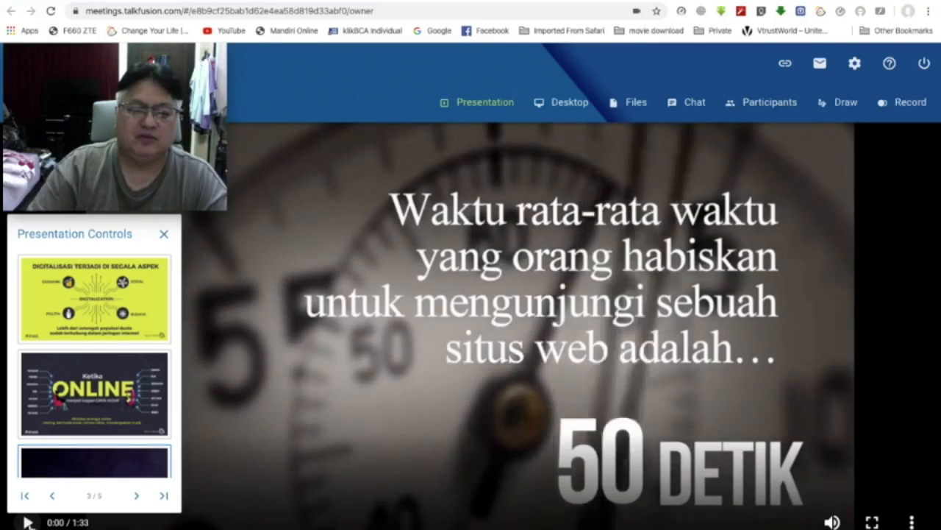
Advance the shared presentation to slide 5 and close the participants list.
click(136, 496)
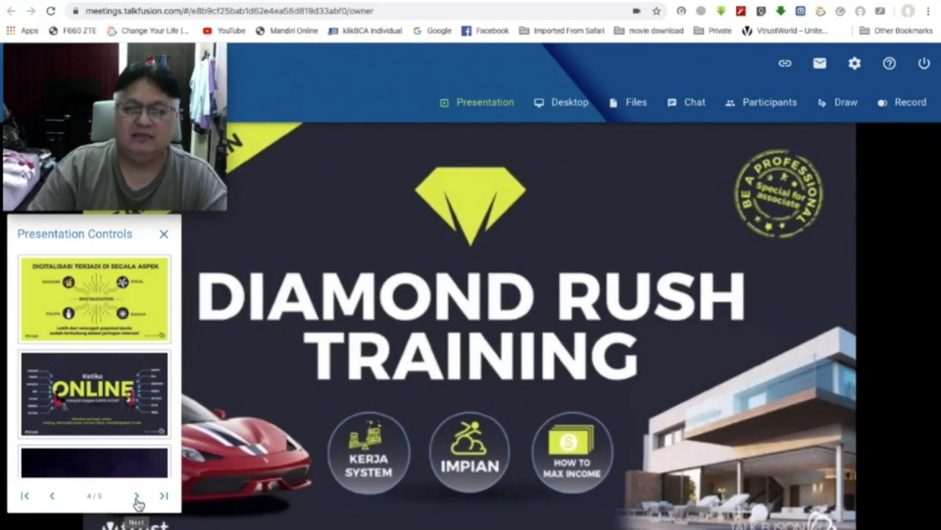
click(136, 497)
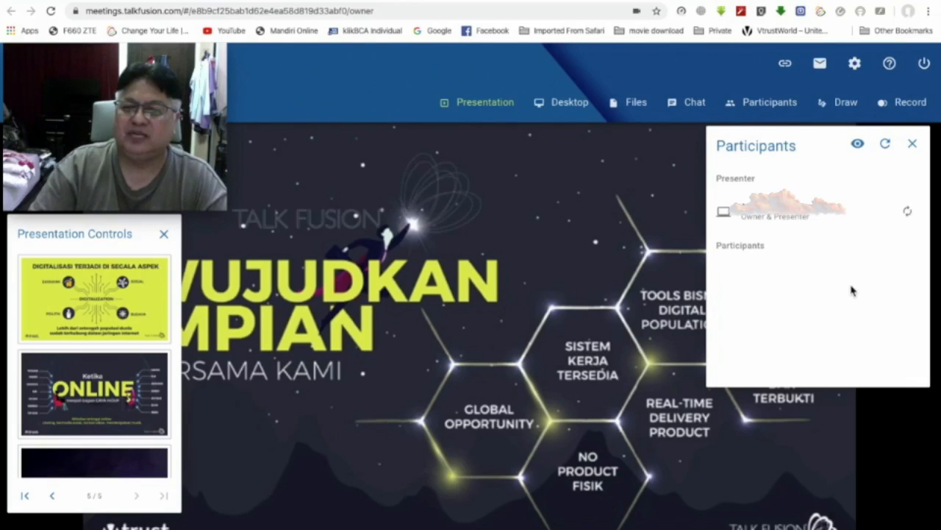
click(912, 143)
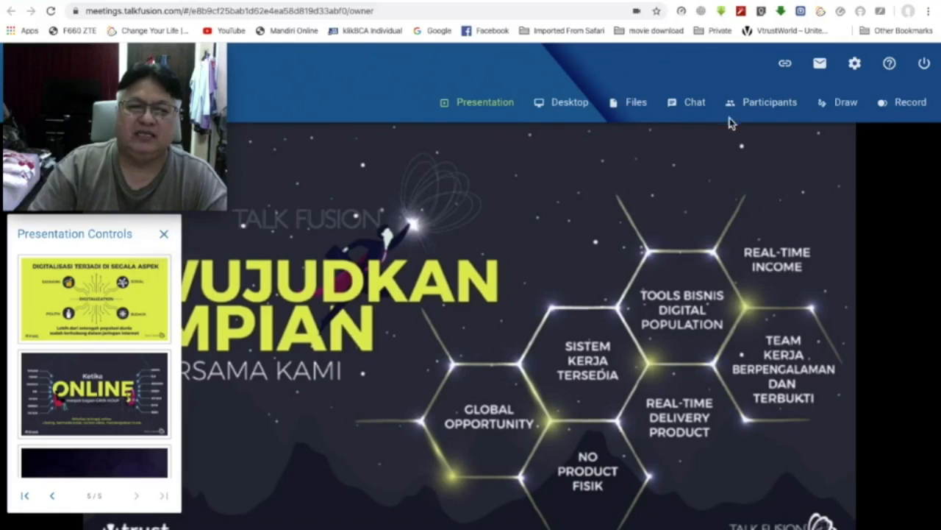
Draw a freehand yellow-green 3 with a loop around it over slide 5, using the 5px whiteboard marker.
click(847, 105)
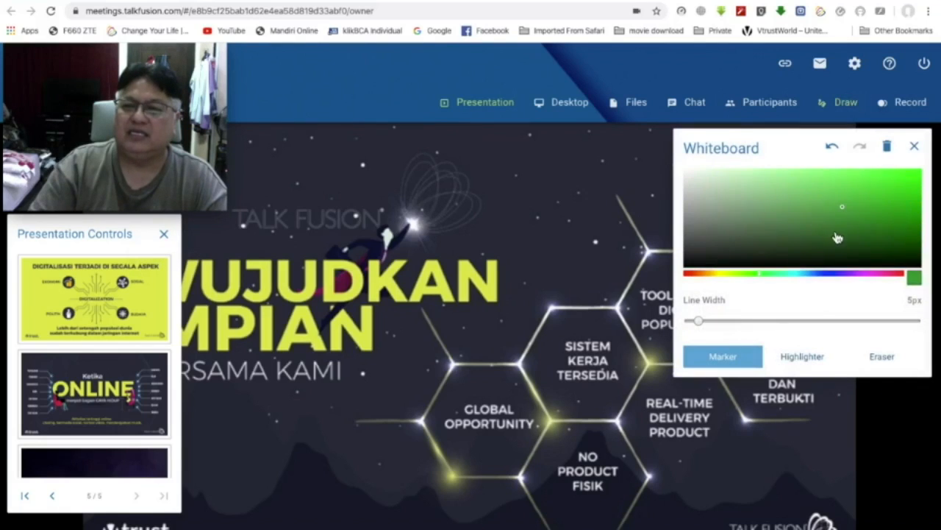
click(722, 274)
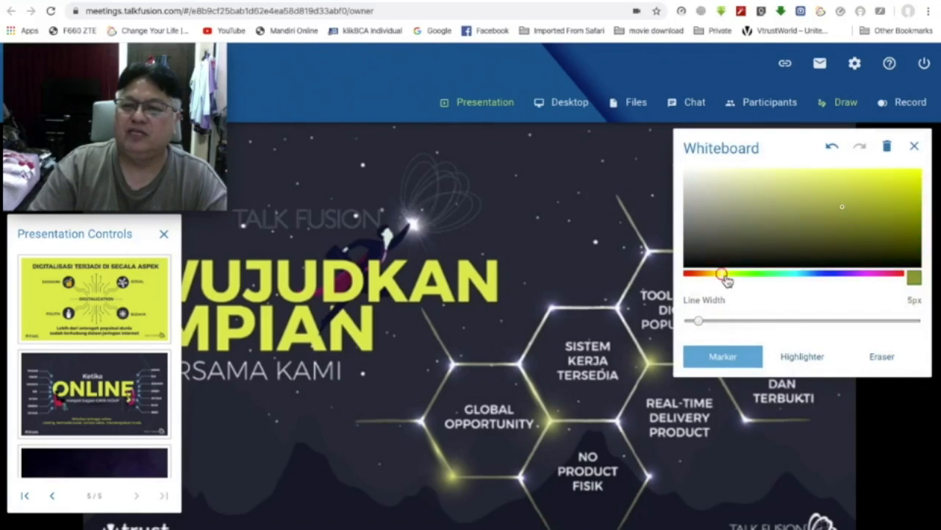
click(881, 194)
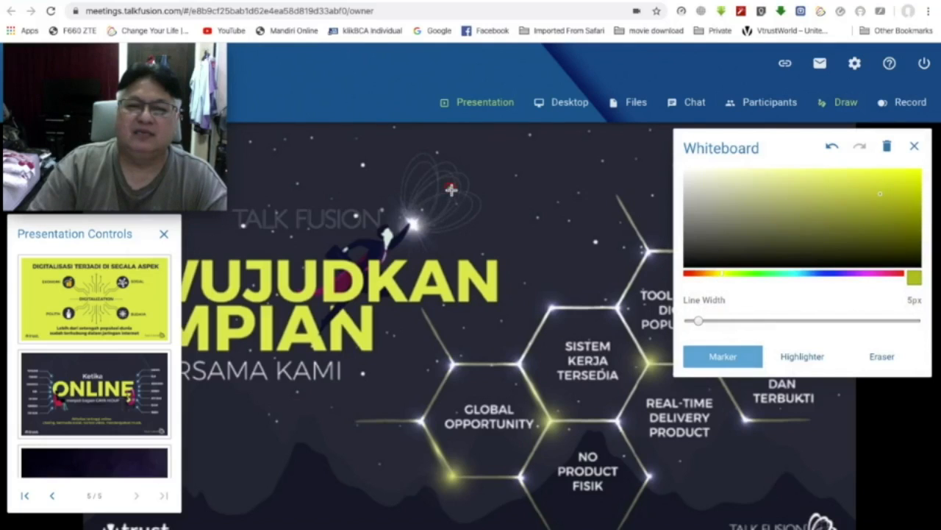
mouse_move(448, 189)
mouse_down()
mouse_move(504, 319)
mouse_move(445, 425)
mouse_up()
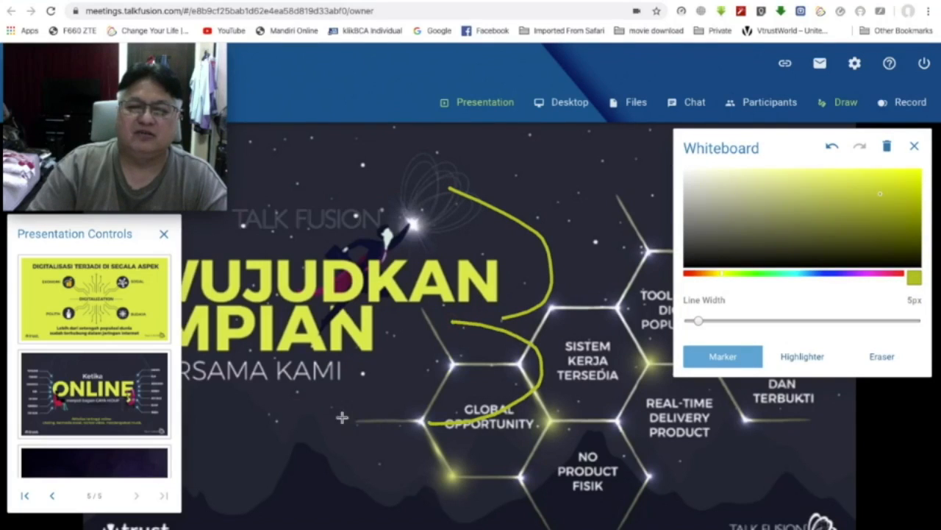
mouse_move(294, 407)
mouse_down()
mouse_move(385, 471)
mouse_move(626, 298)
mouse_move(336, 161)
mouse_move(356, 480)
mouse_move(441, 467)
mouse_up()
Scribble dark crimson marker strokes over the same slide, and clear all the drawings before closing the whiteboard.
click(891, 274)
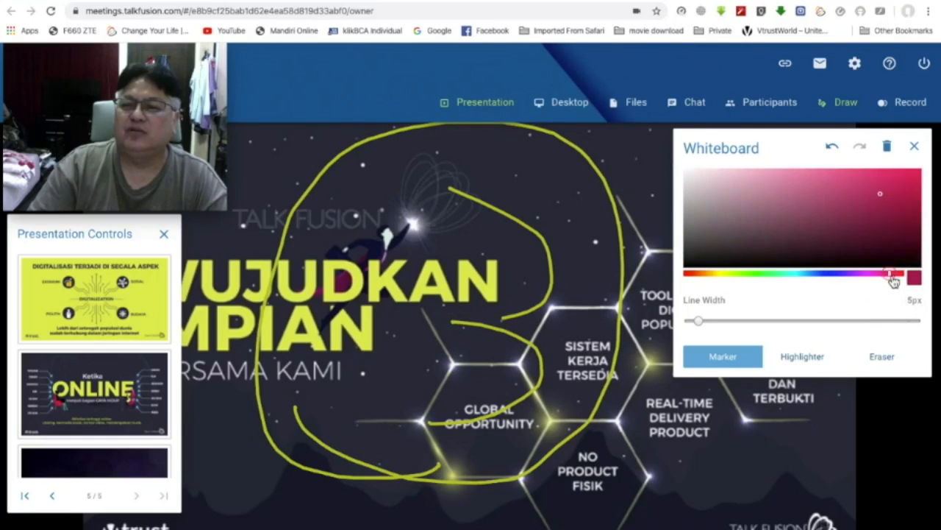
click(859, 217)
mouse_move(475, 180)
mouse_down()
mouse_move(474, 279)
mouse_move(574, 412)
mouse_move(357, 394)
mouse_move(411, 442)
mouse_up()
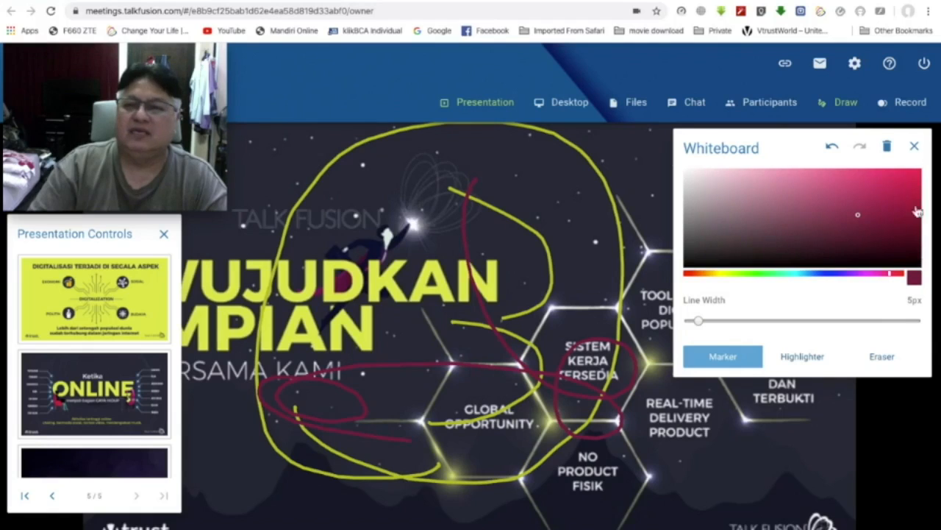
click(887, 147)
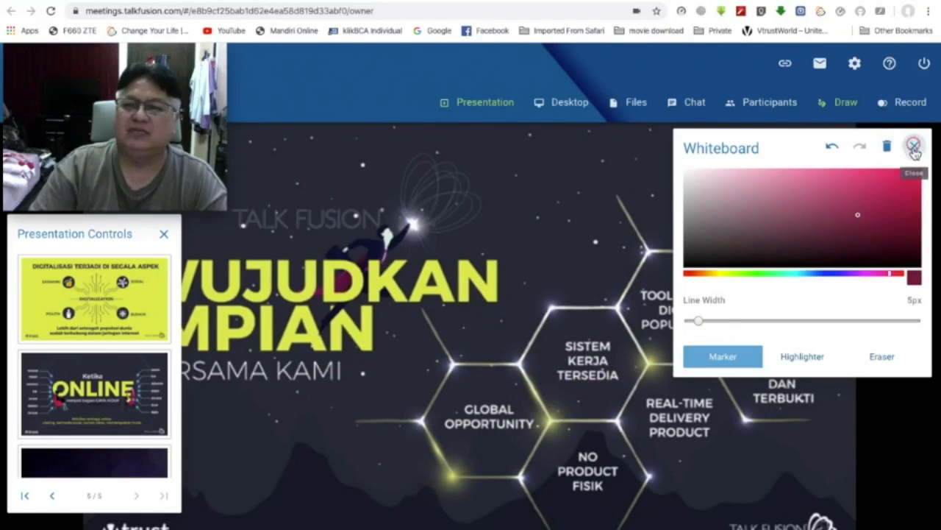
click(915, 146)
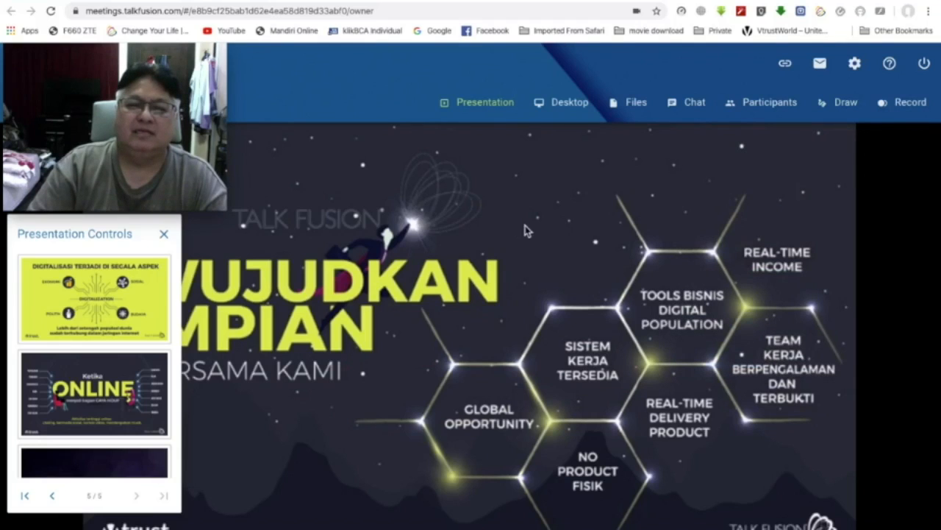
Stop sharing the presentation and end the meeting.
click(164, 236)
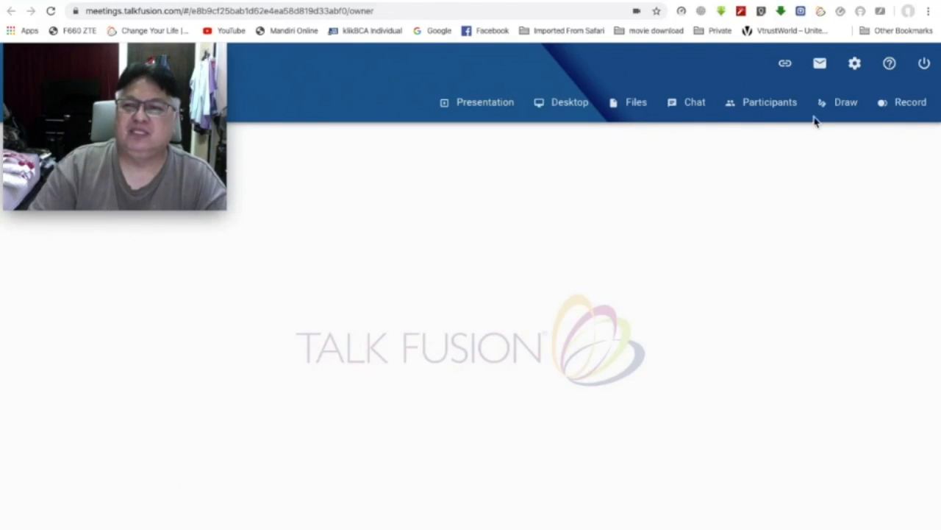
click(925, 65)
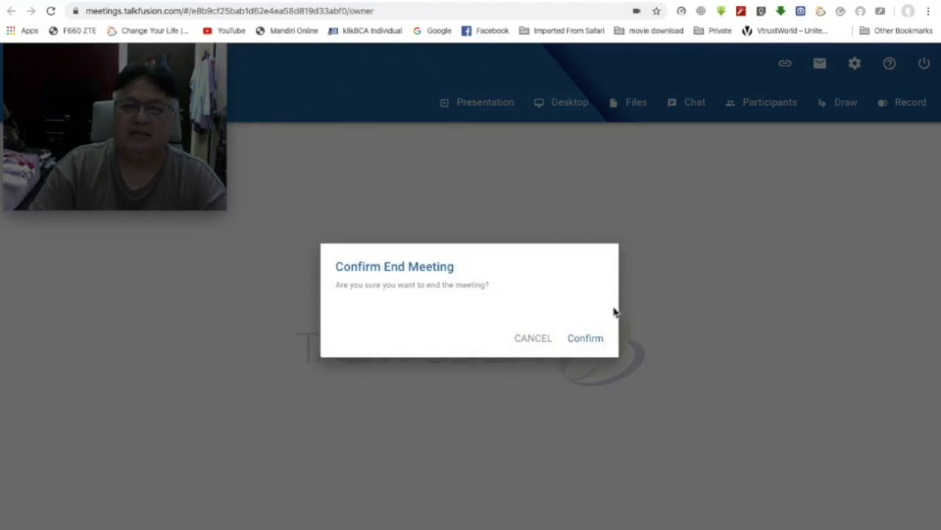